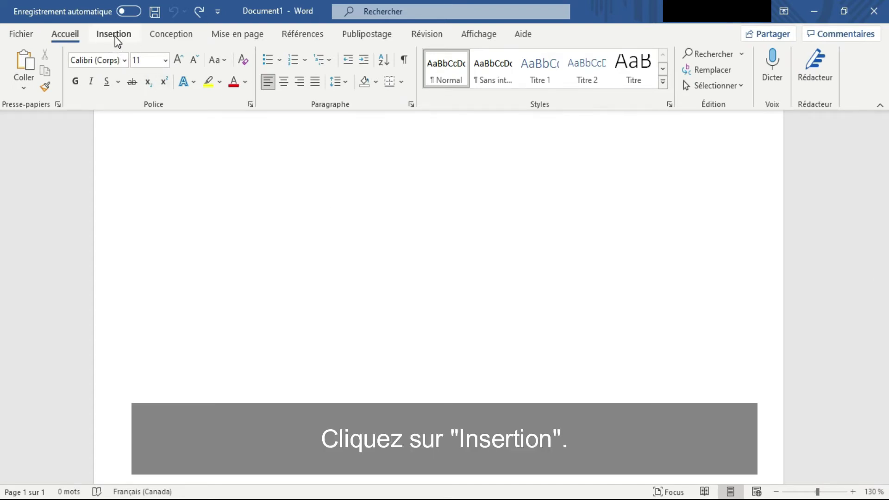
Switch the ribbon to the Insertion tab in the blank Document1.
click(123, 35)
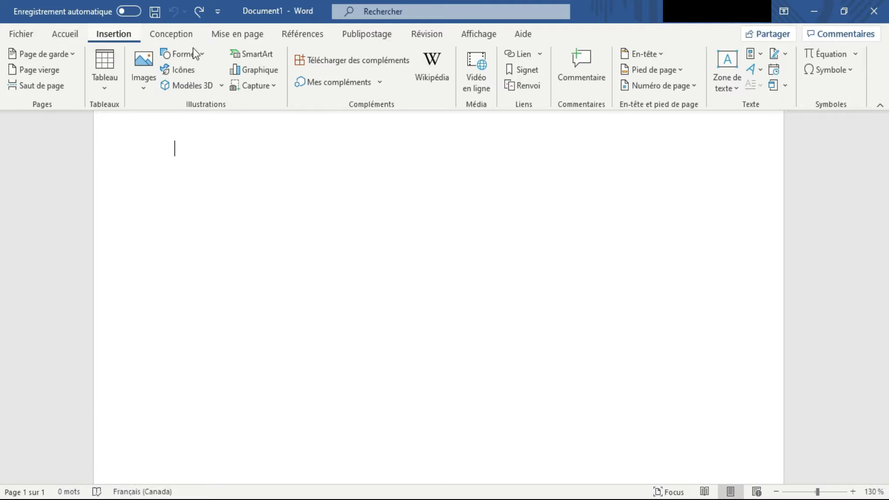
Insert a Histogramme groupé (clustered column) chart with its sample data sheet.
click(257, 71)
mouse_move(380, 110)
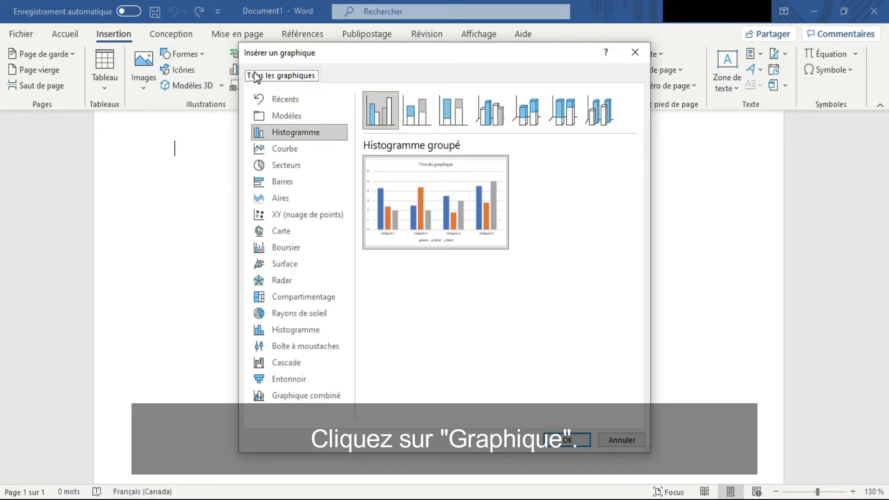
click(323, 132)
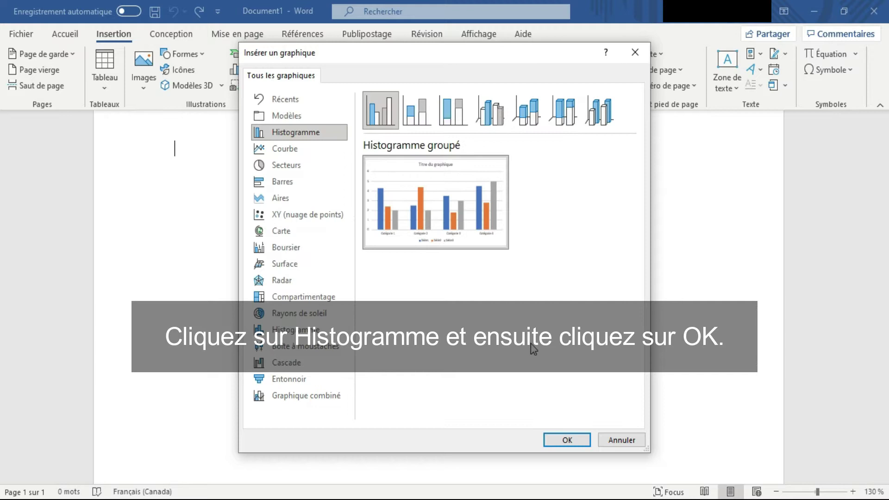
click(566, 436)
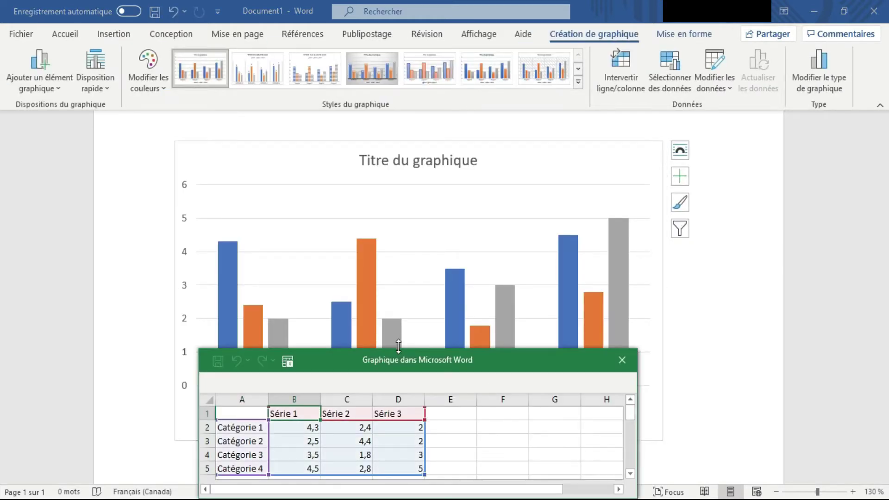
Shrink the chart's data range to column B so only Série 1 is plotted.
mouse_move(388, 362)
mouse_down()
mouse_move(463, 187)
mouse_move(473, 248)
mouse_up()
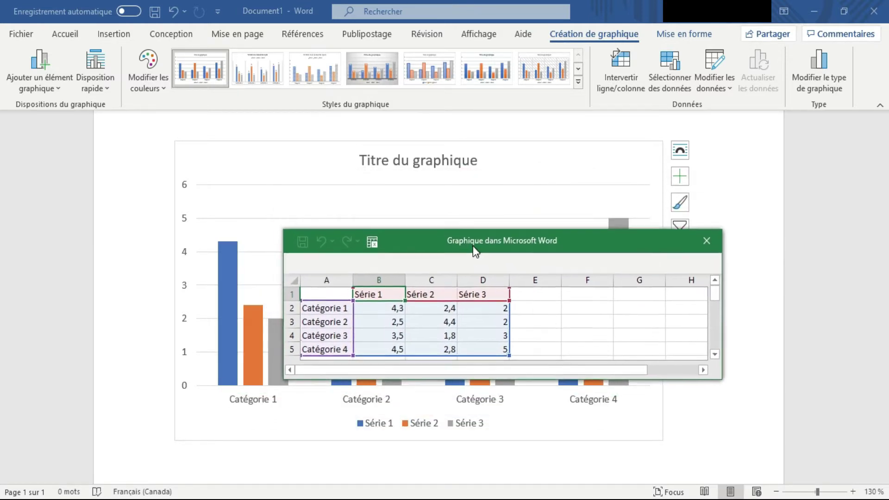
double_click(337, 310)
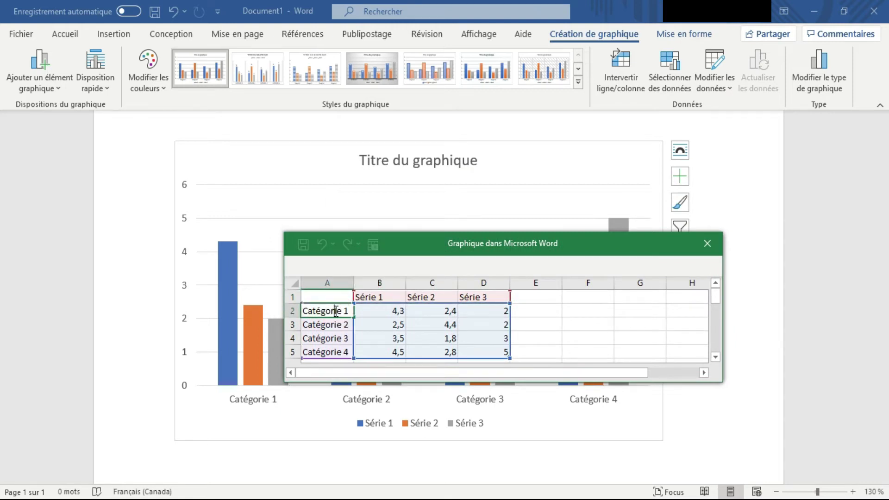
key(Delete)
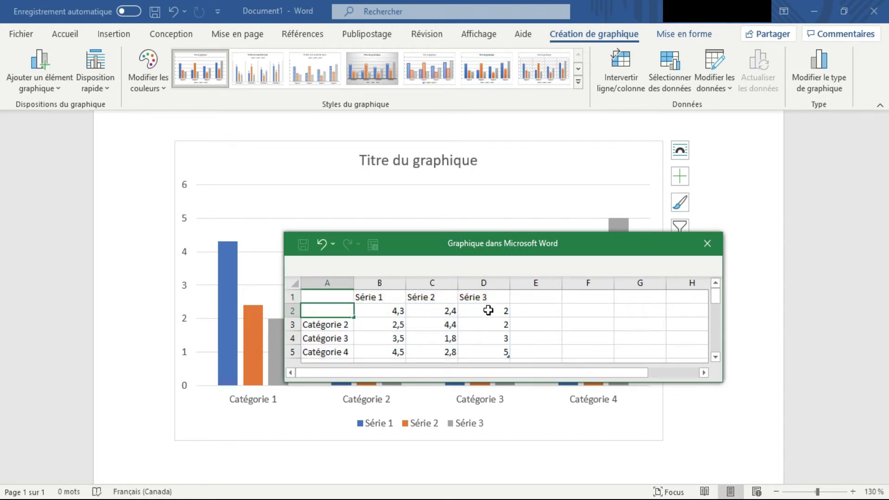
key(ctrl+z)
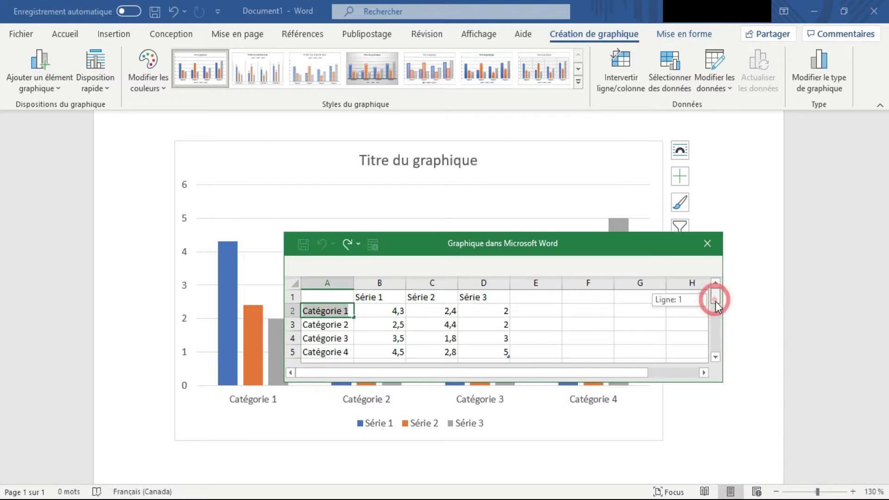
drag(715, 306, 715, 311)
click(405, 326)
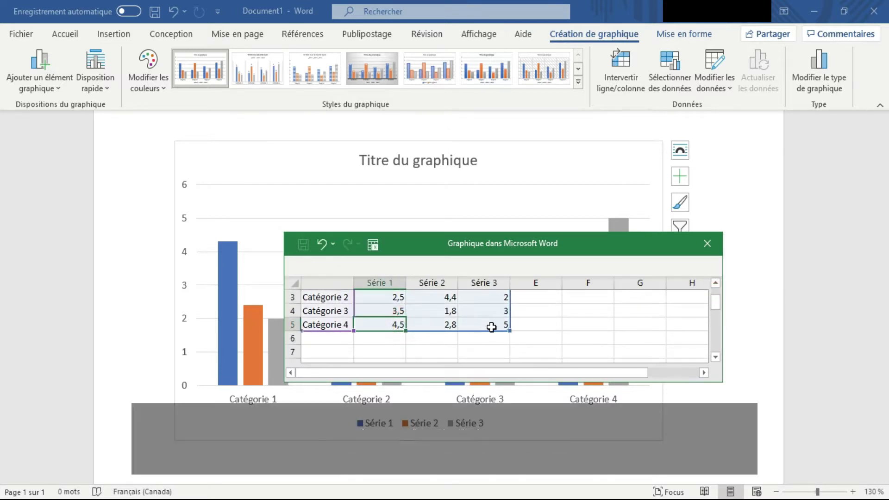
drag(509, 330, 408, 333)
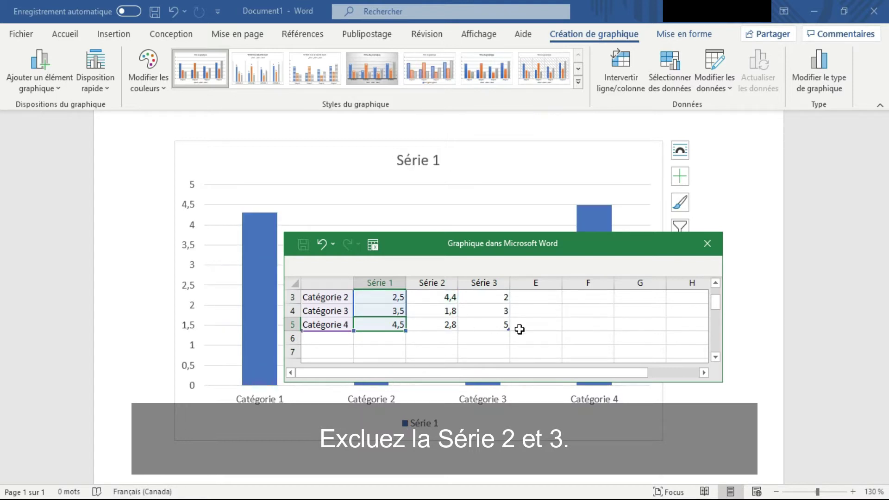
click(716, 283)
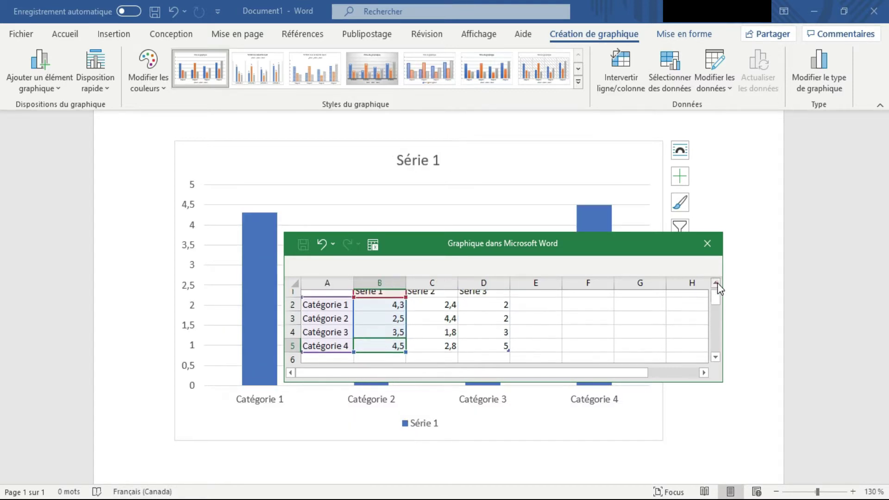
click(331, 311)
Rename Catégorie 1 and 2 in A2:A3 to Pomme and Banane.
double_click(330, 311)
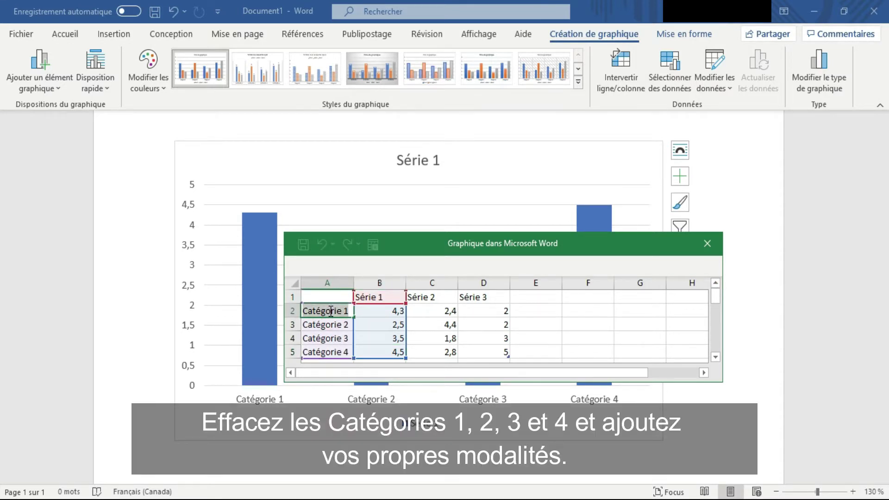
key(Delete)
text(omme)
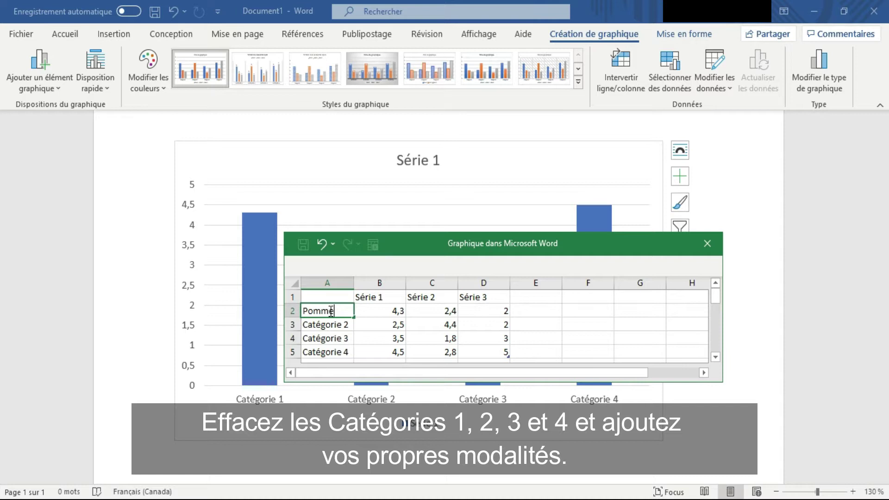
key(Return)
double_click(323, 326)
key(Delete)
text(Bana)
key(Return)
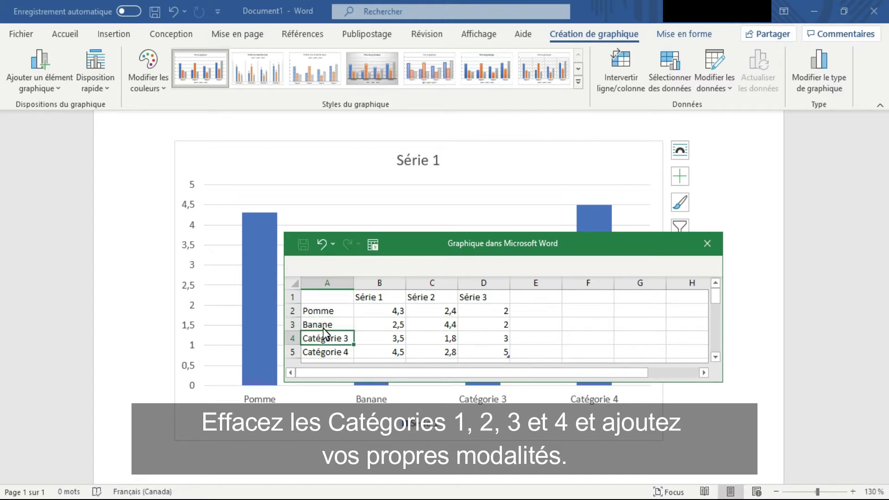
Rename Catégorie 3 and 4 in A4:A5 to Mangue and Kiwi.
click(327, 337)
double_click(328, 337)
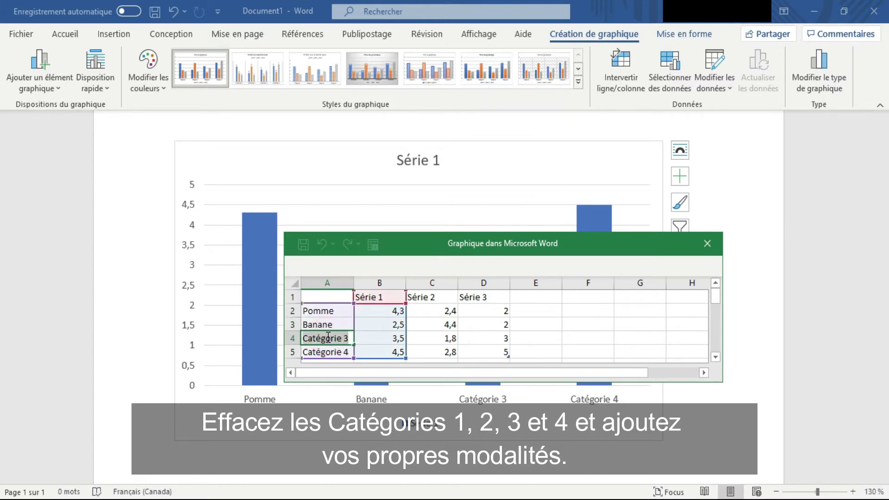
key(BackSpace)
text(ang)
key(Return)
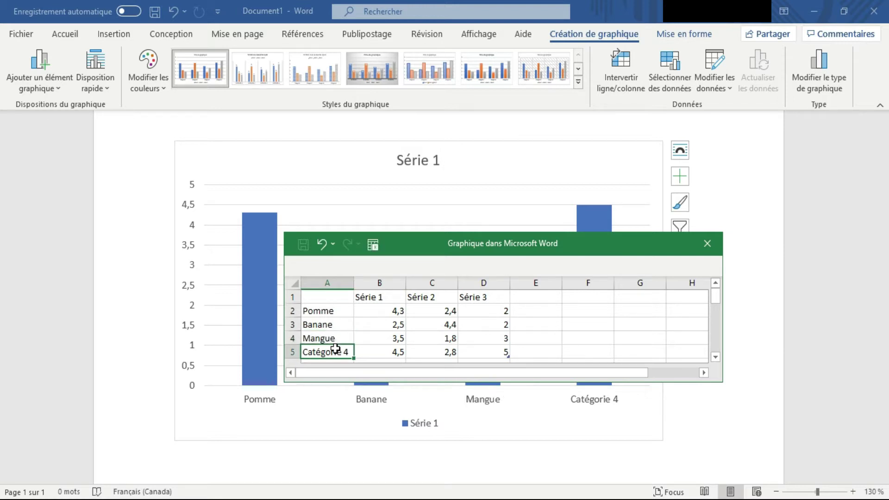
click(335, 350)
key(BackSpace)
text(Kiwi)
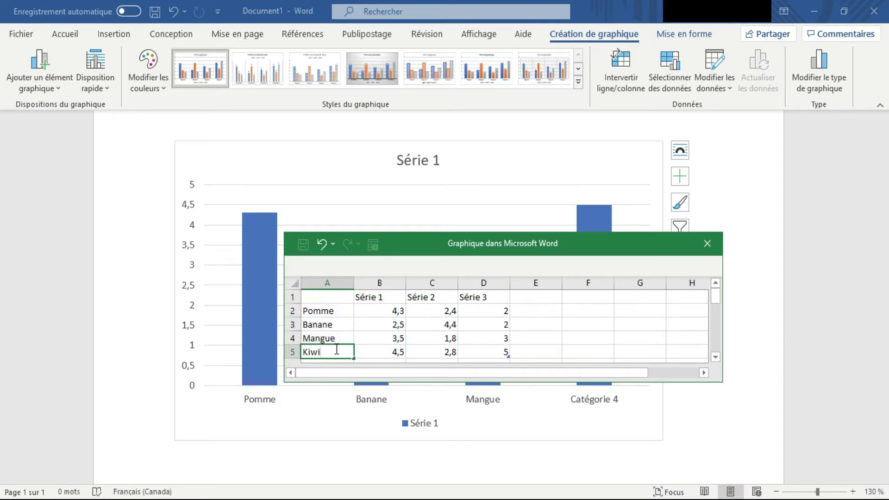
key(Return)
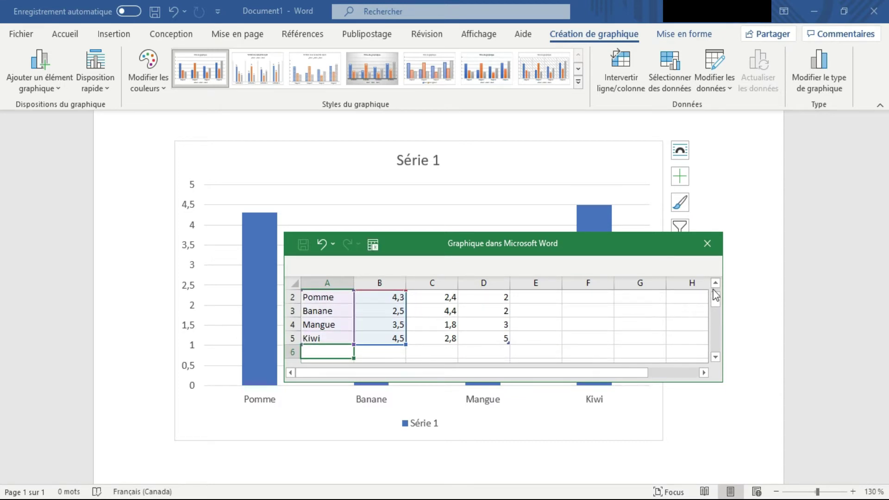
click(715, 283)
Enter 10 for Pomme and 14 for Banane in cells B2:B3.
click(396, 310)
double_click(396, 310)
key(BackSpace)
text(10)
key(Return)
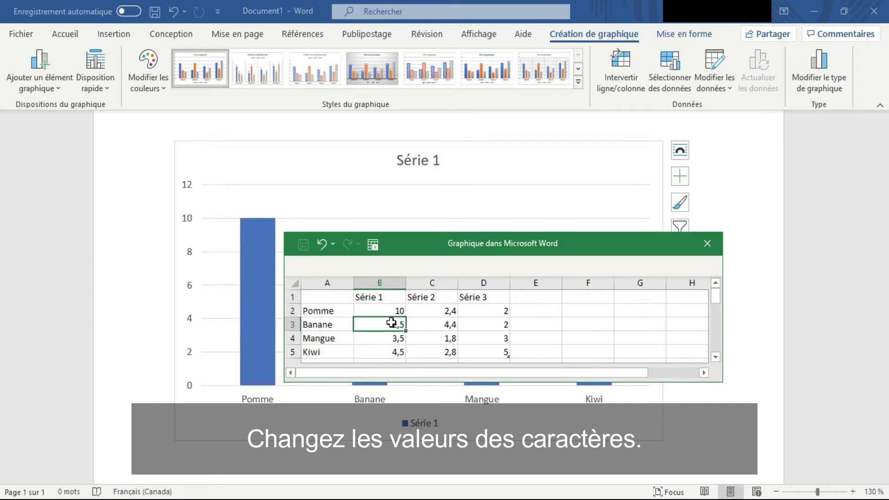
double_click(392, 323)
key(BackSpace)
text(14)
key(Return)
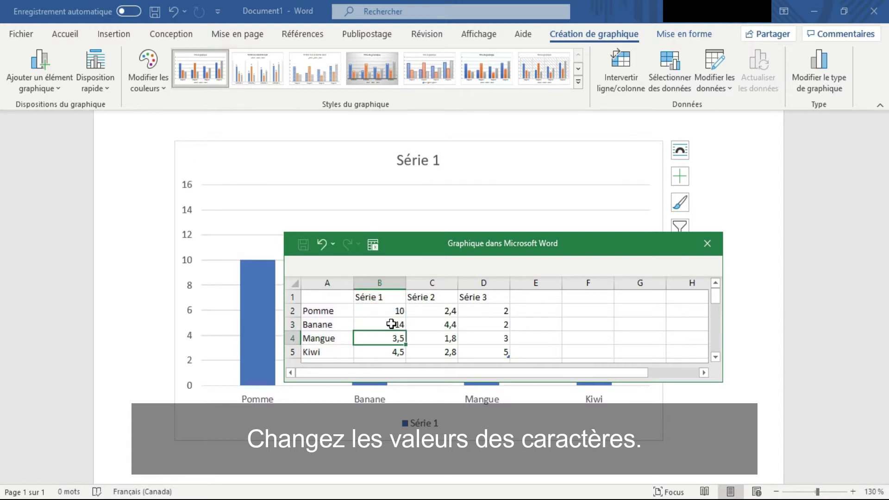
Enter 16 for Mangue and 4 for Kiwi in cells B4:B5.
double_click(392, 337)
key(BackSpace)
key(BackSpace)
key(BackSpace)
text(16)
key(Return)
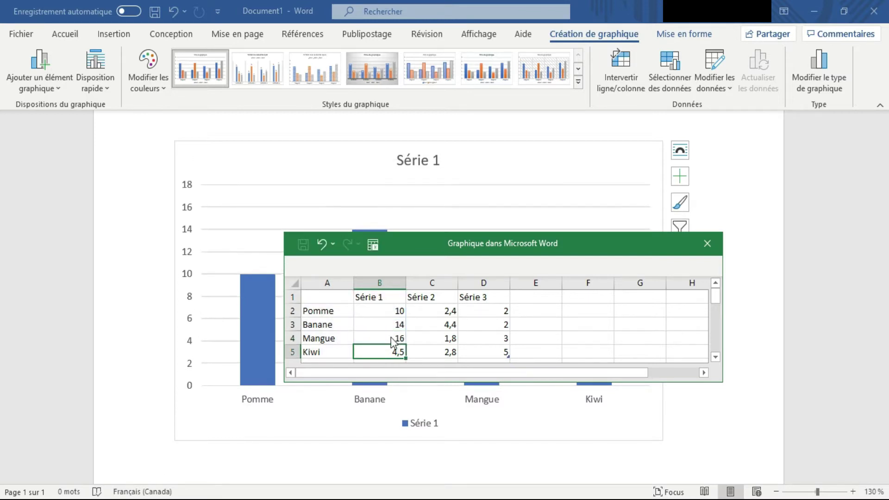
double_click(392, 352)
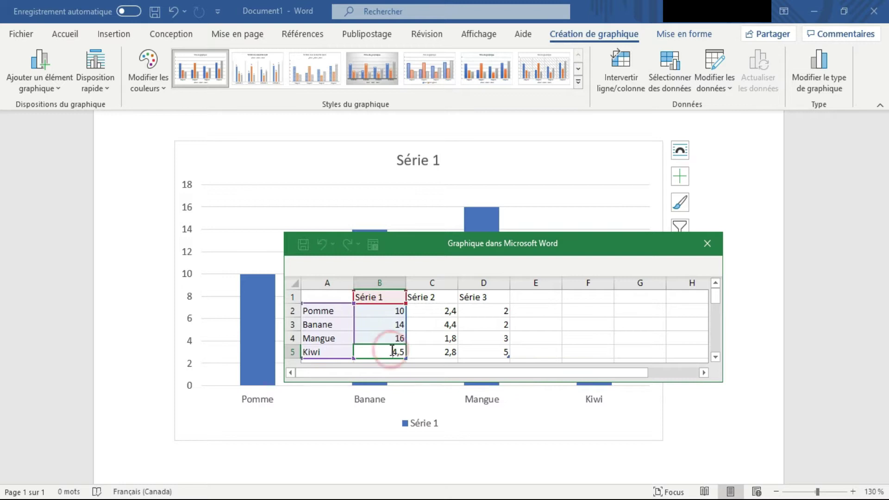
key(Delete)
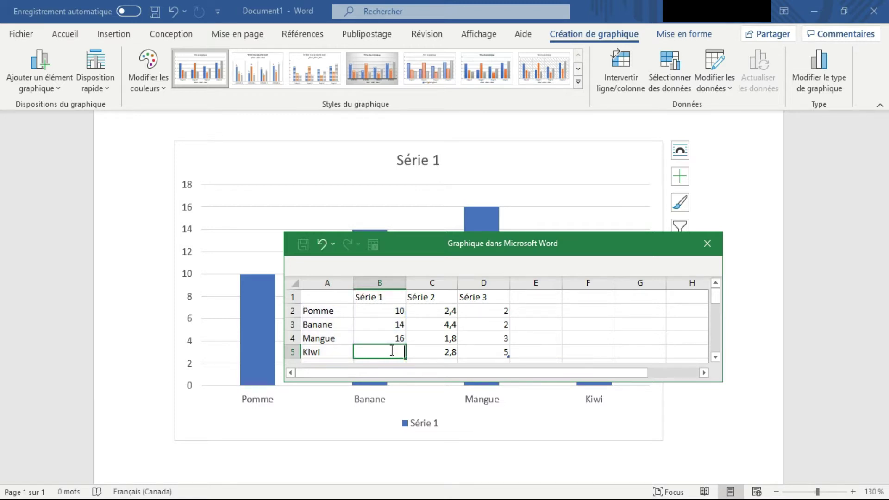
text(4)
key(Return)
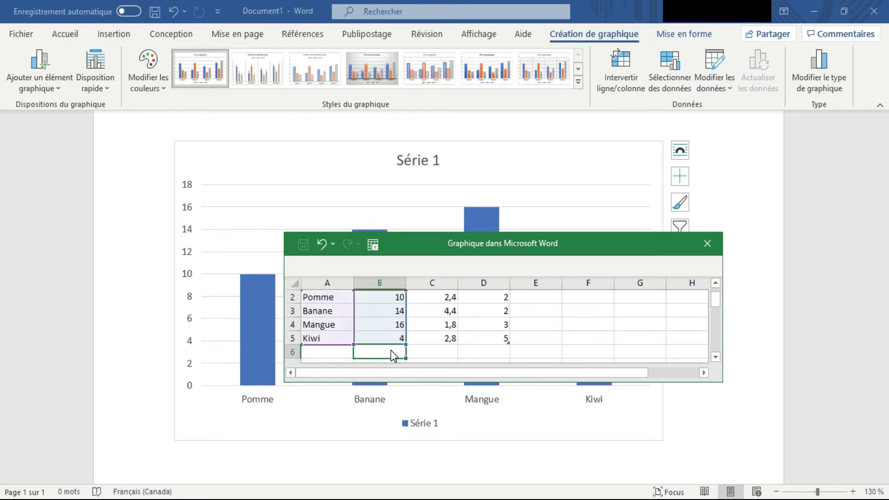
mouse_move(410, 247)
mouse_down()
mouse_move(501, 184)
mouse_move(471, 157)
mouse_up()
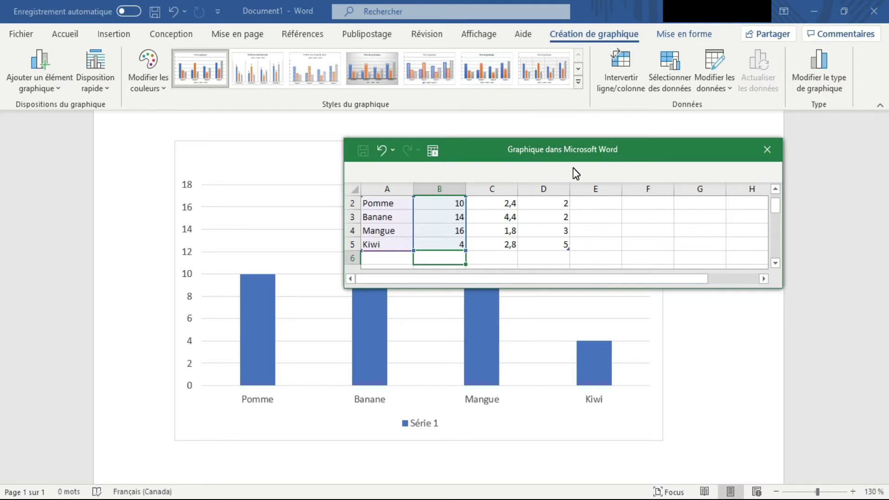
Close the data sheet and retitle the chart 'Fruits préférés des élèves de la classe de' plus the teacher's name.
click(765, 154)
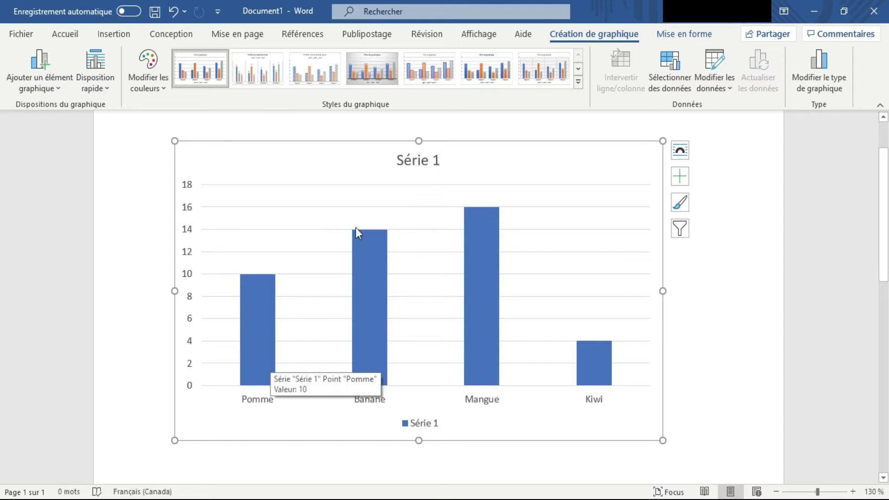
click(434, 158)
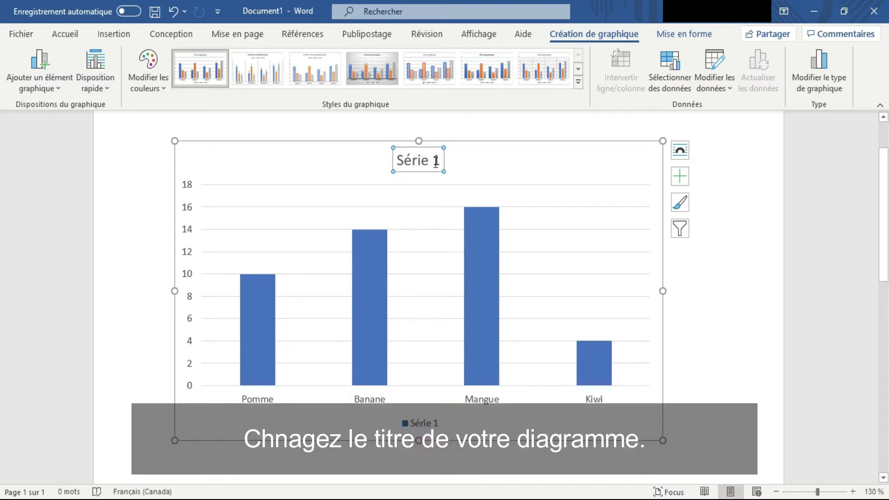
key(BackSpace)
key(BackSpace)
key(BackSpace)
key(BackSpace)
key(BackSpace)
key(BackSpace)
key(BackSpace)
text(Fruits préférés de la classe)
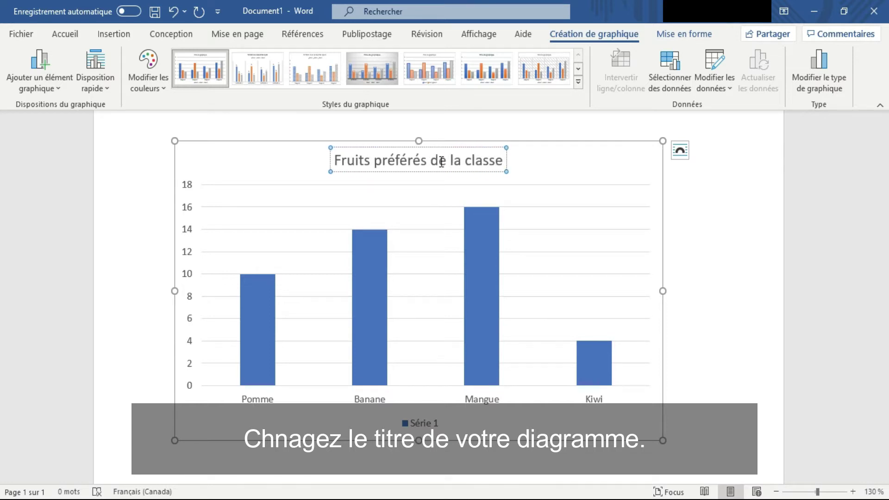
click(443, 161)
text(s élèves)
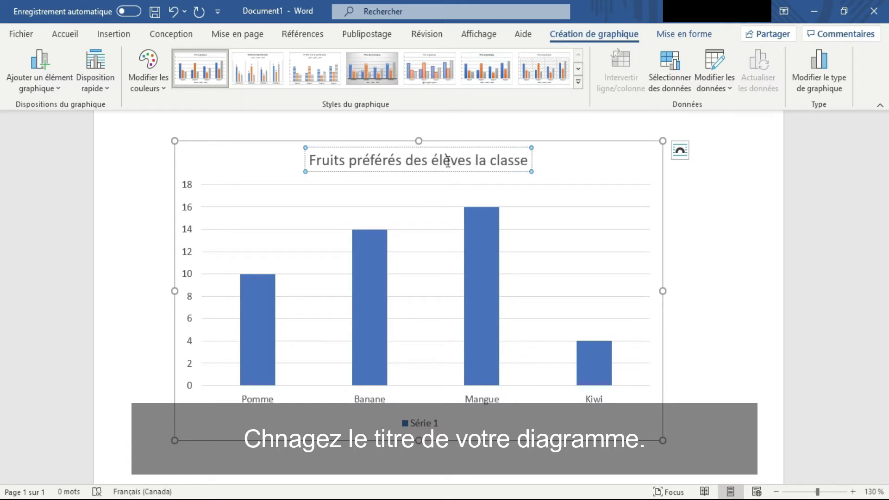
text( de)
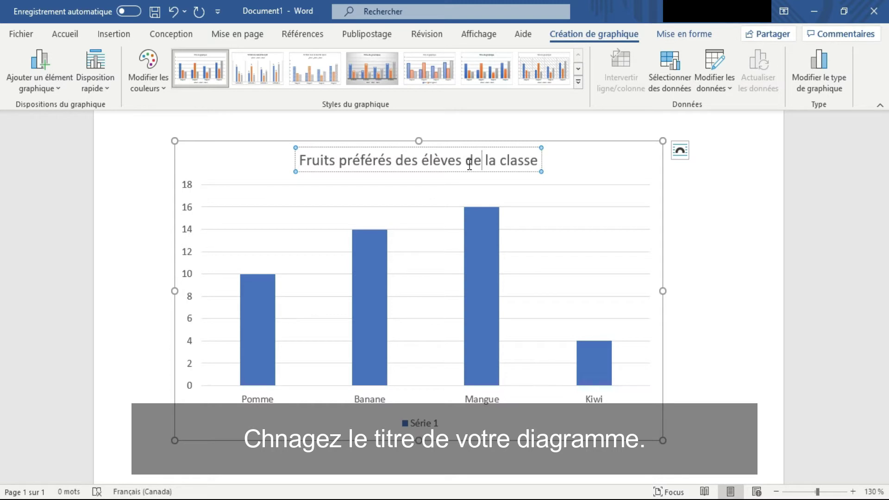
key(End)
text(de Mme Picard)
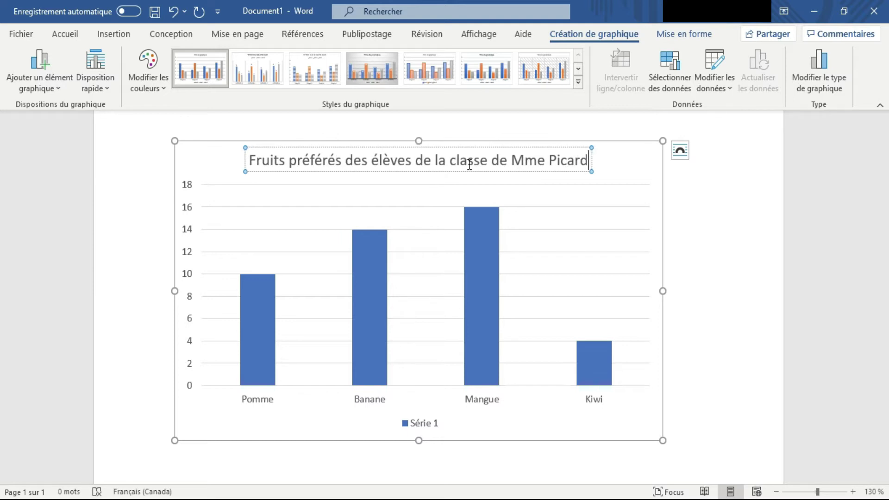
click(263, 319)
Fill the Pomme bar alone with the custom colour #1188FF (RGB 17, 136, 255).
click(263, 318)
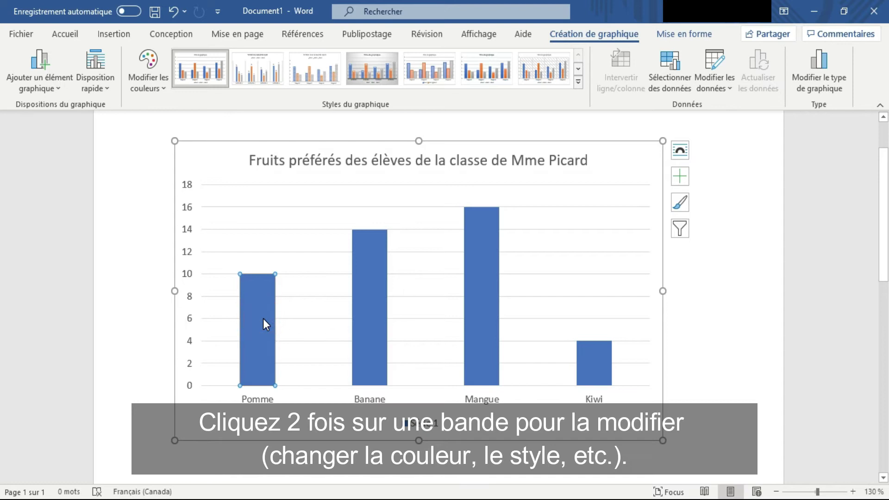
double_click(263, 318)
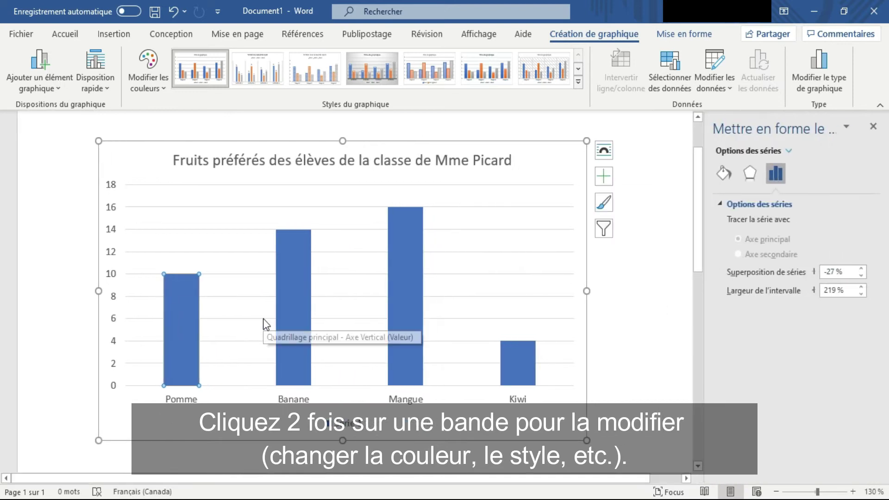
click(725, 175)
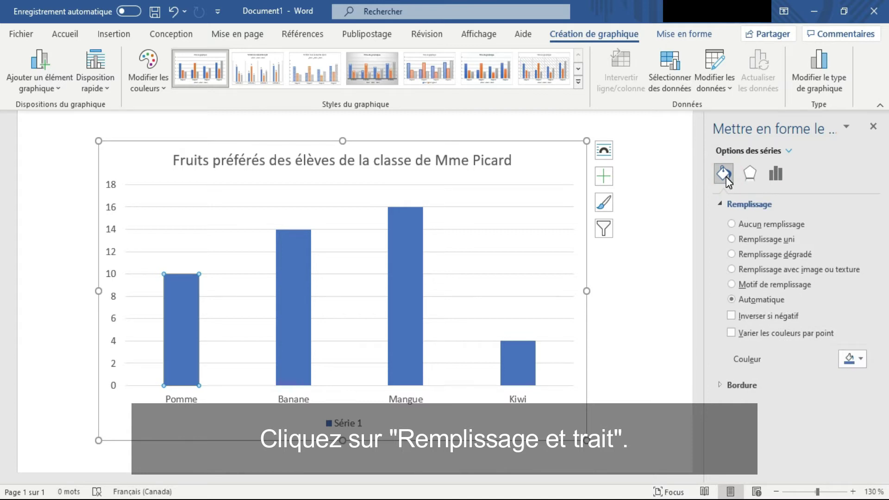
click(850, 358)
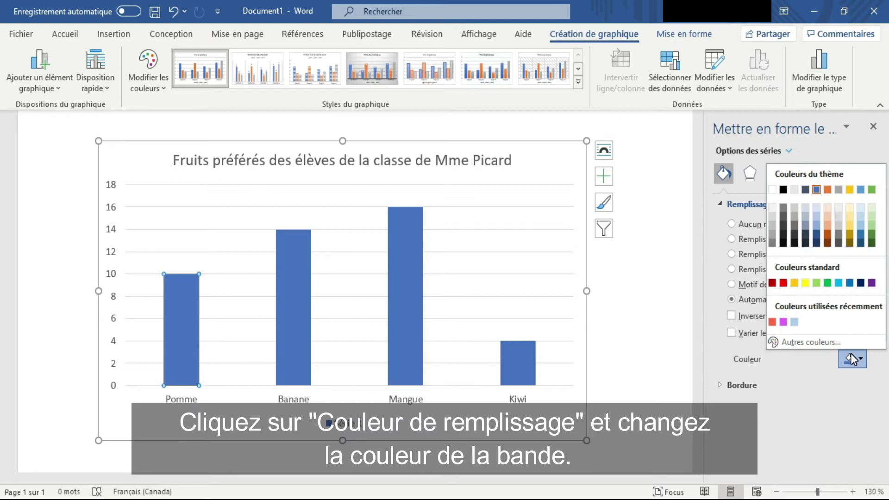
click(827, 340)
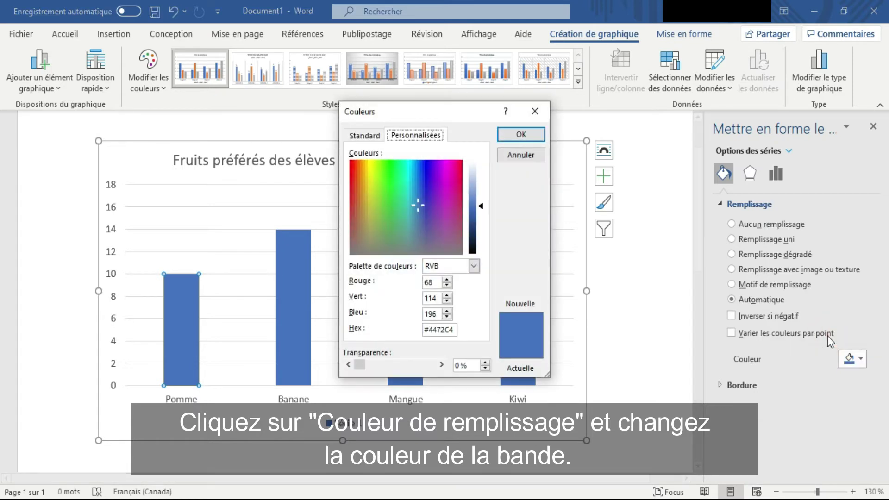
click(376, 135)
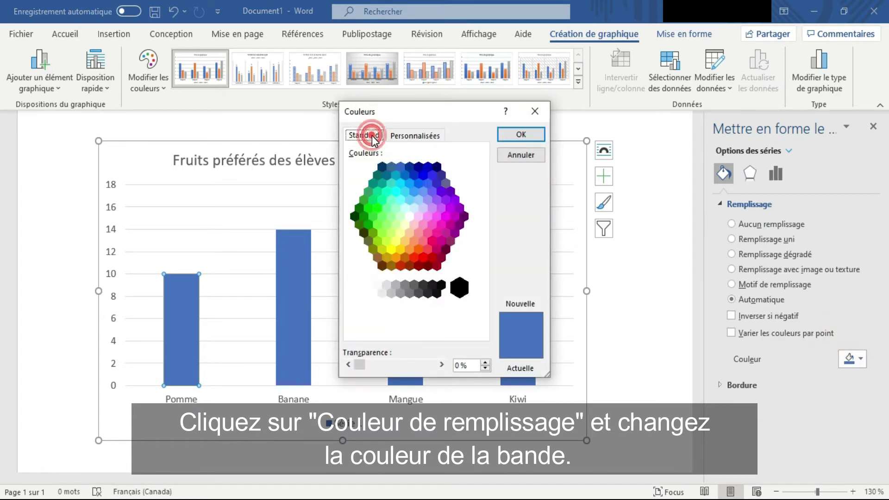
click(413, 191)
click(413, 136)
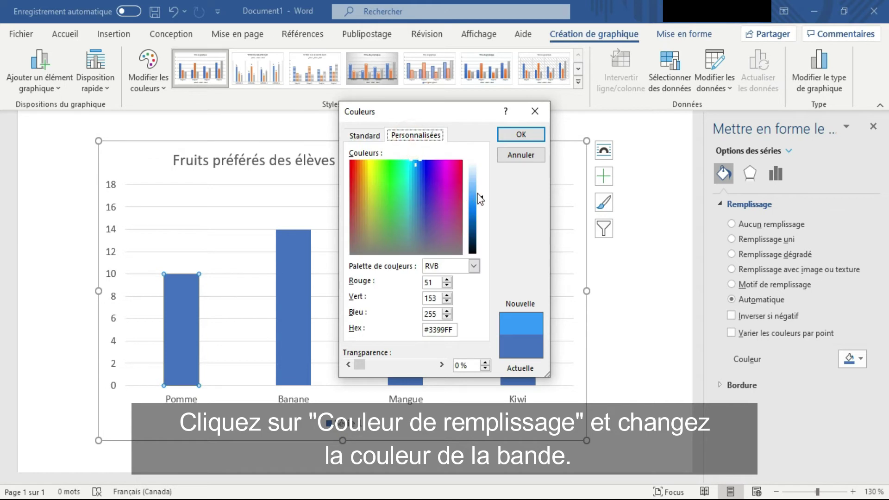
drag(479, 192, 481, 206)
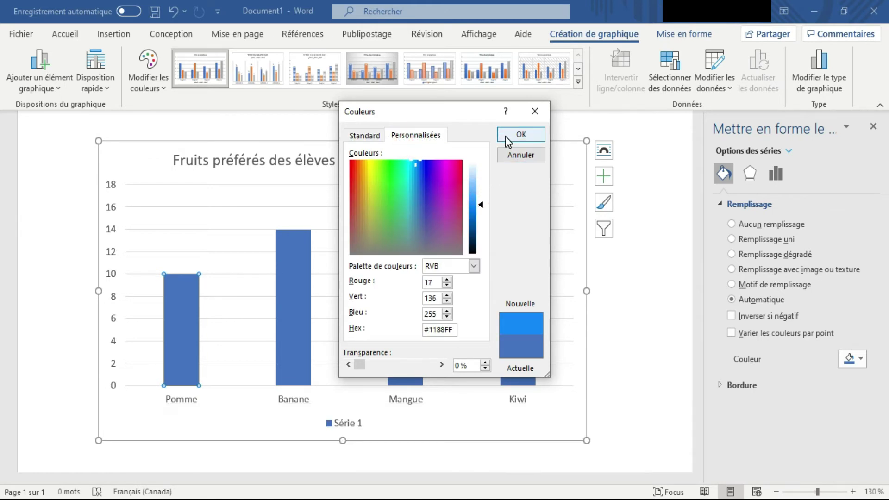
click(516, 134)
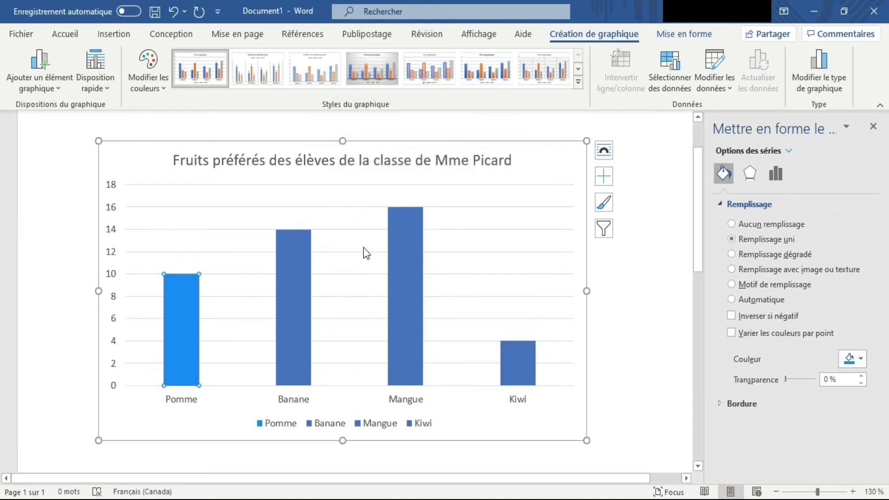
Fill the Banane bar magenta, the Mangue bar green #16F22B and the Kiwi bar pale yellow.
click(301, 291)
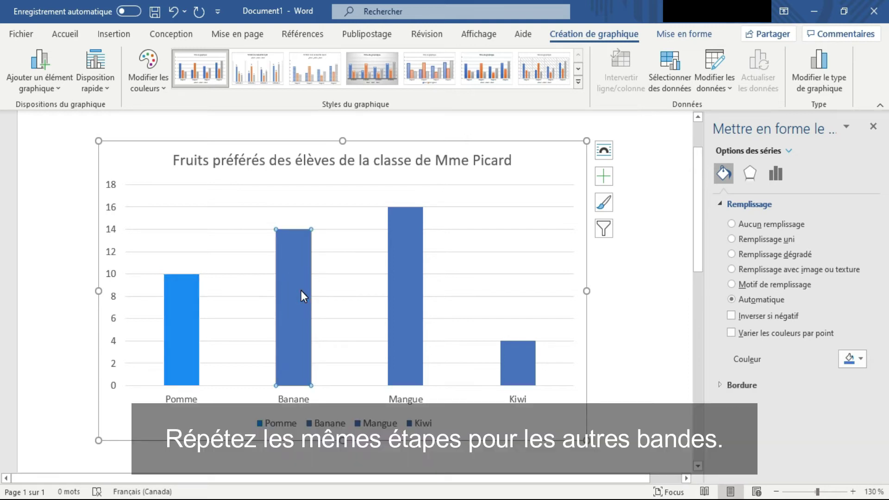
click(852, 358)
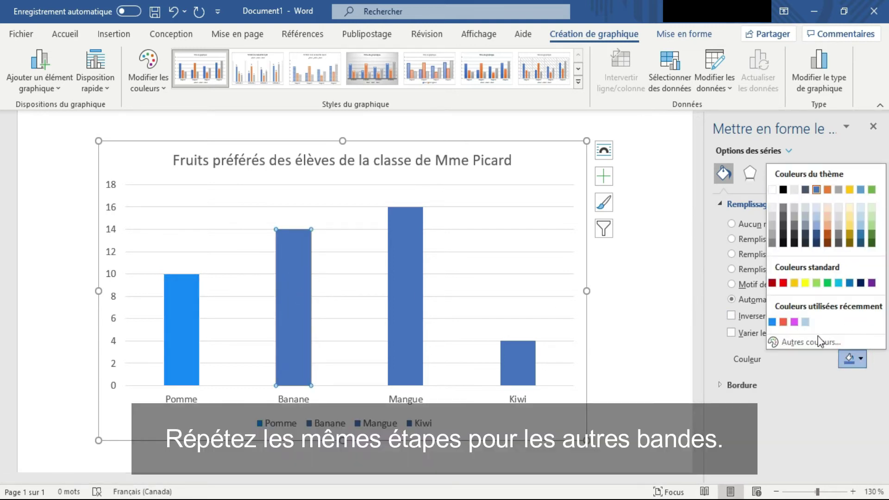
click(795, 321)
click(398, 290)
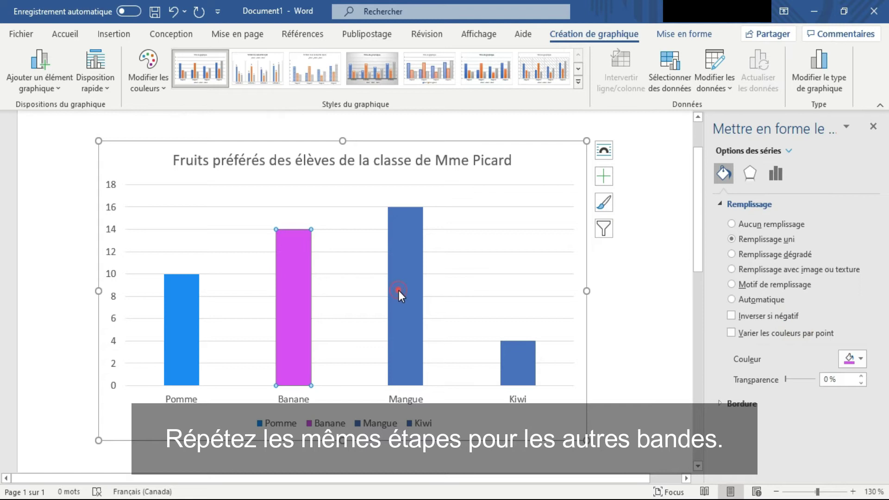
click(852, 359)
click(826, 342)
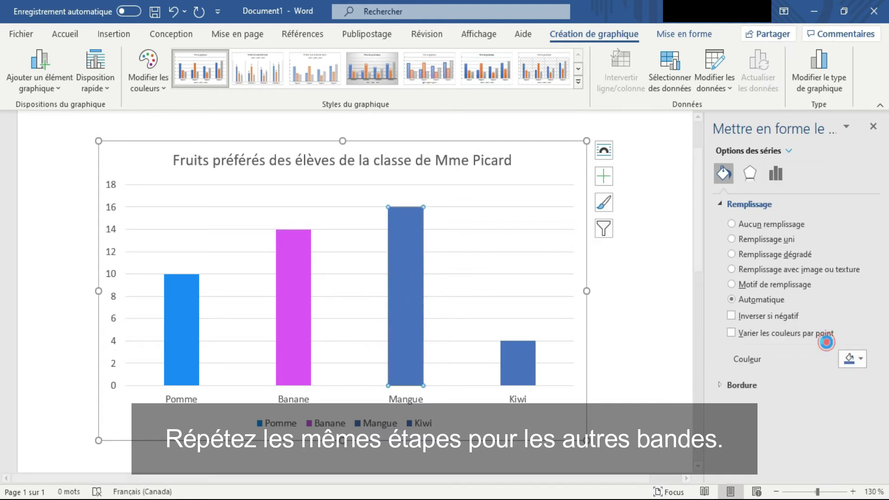
click(388, 171)
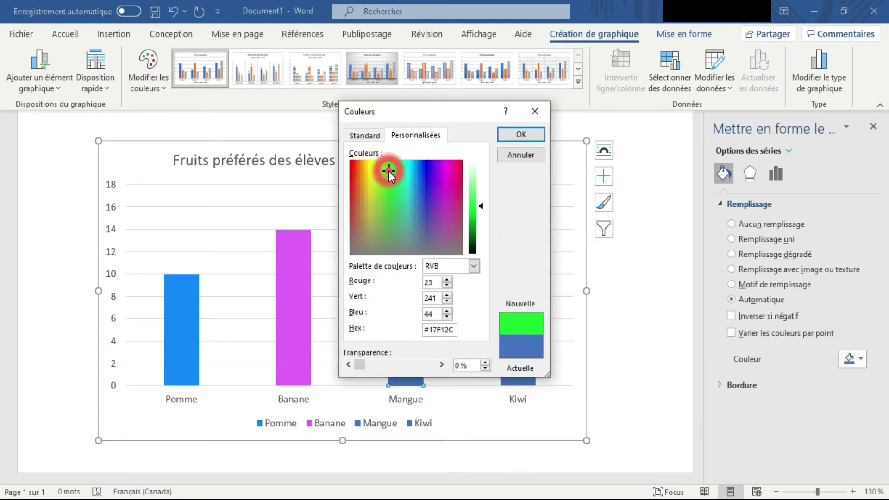
click(476, 191)
click(502, 135)
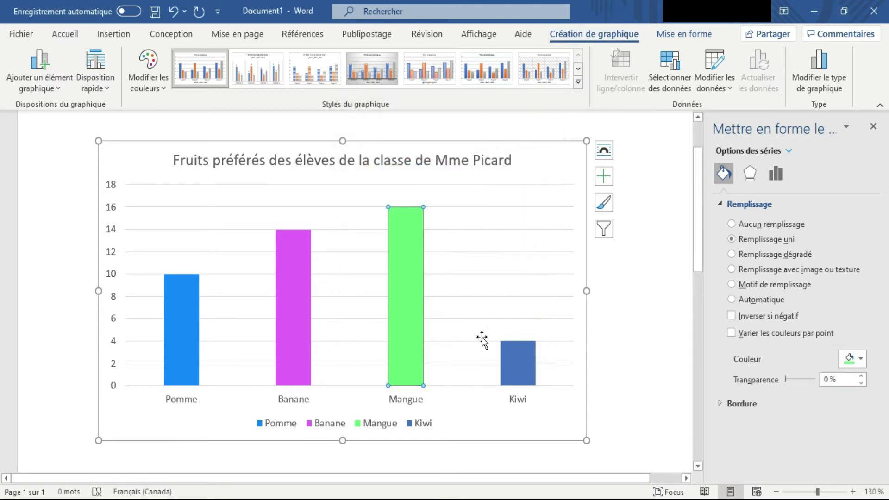
click(511, 358)
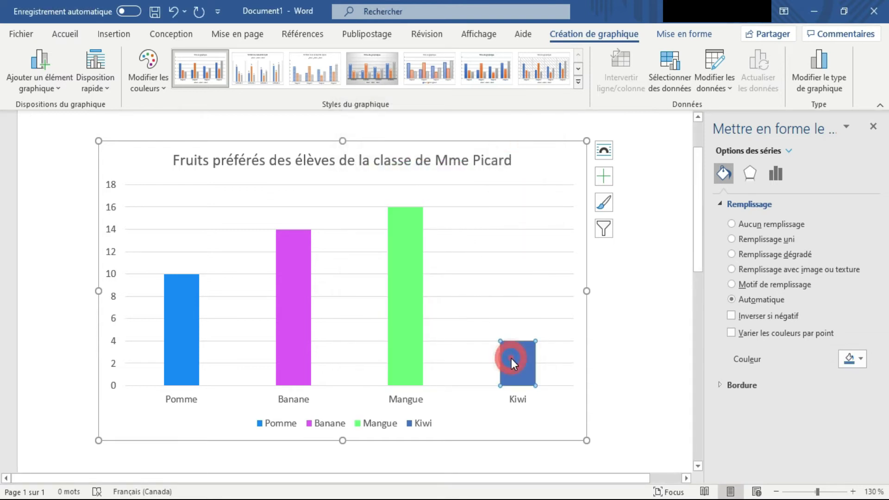
click(848, 361)
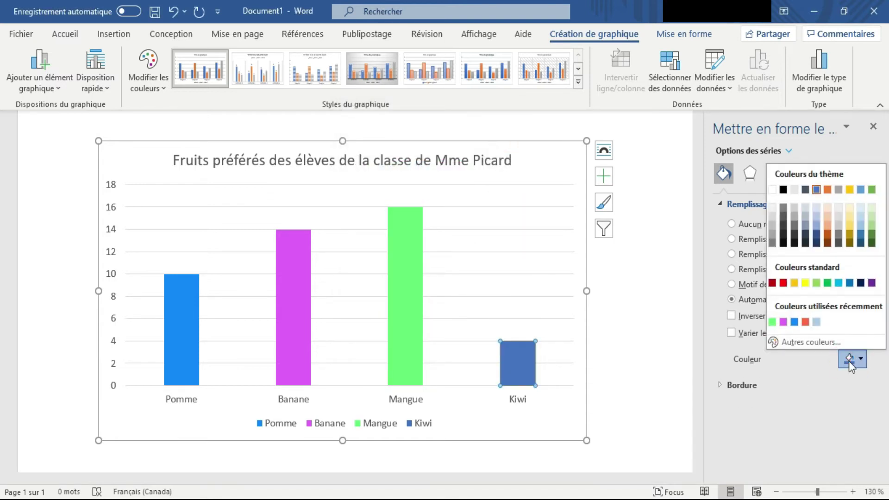
click(849, 217)
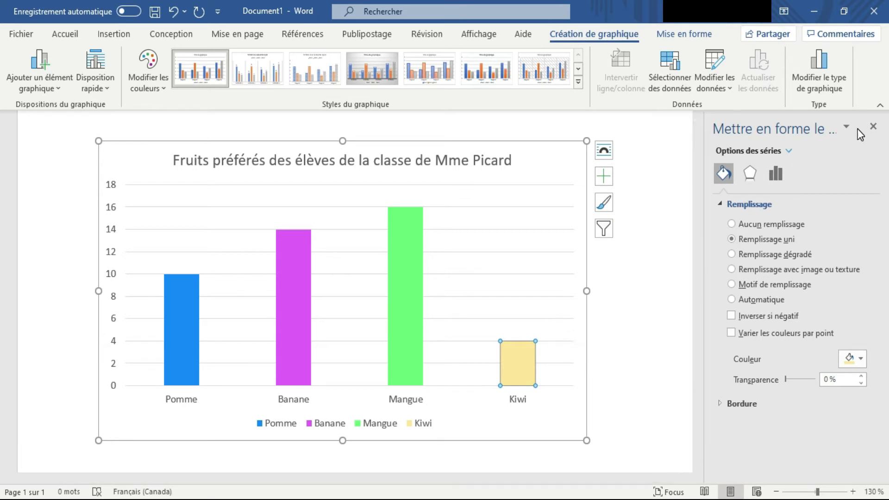
Add a primary horizontal axis title reading 'Fruits' below the category labels.
click(873, 127)
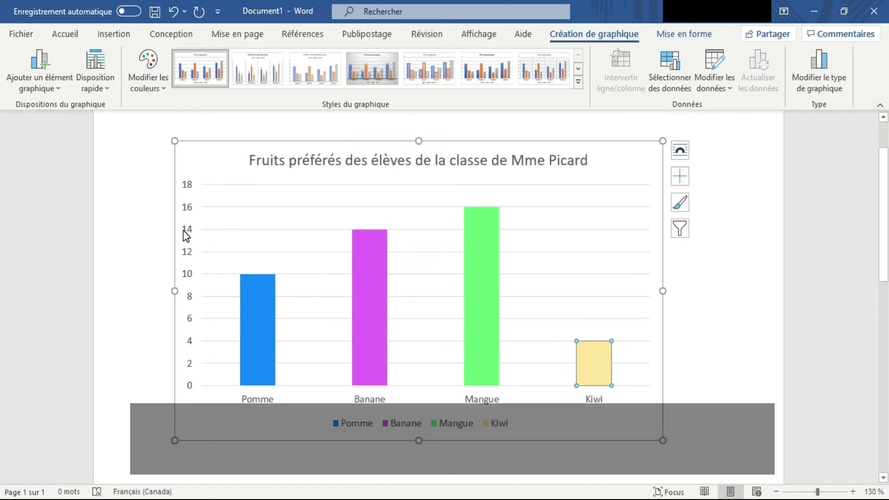
click(262, 315)
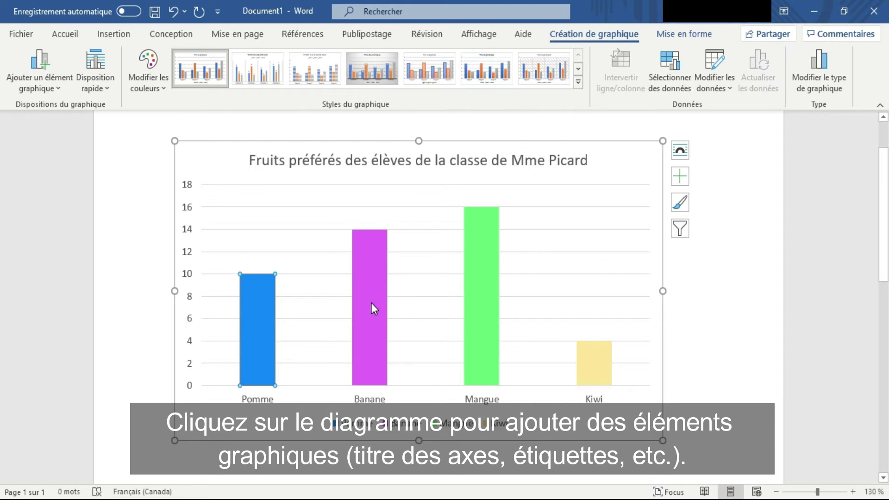
click(370, 303)
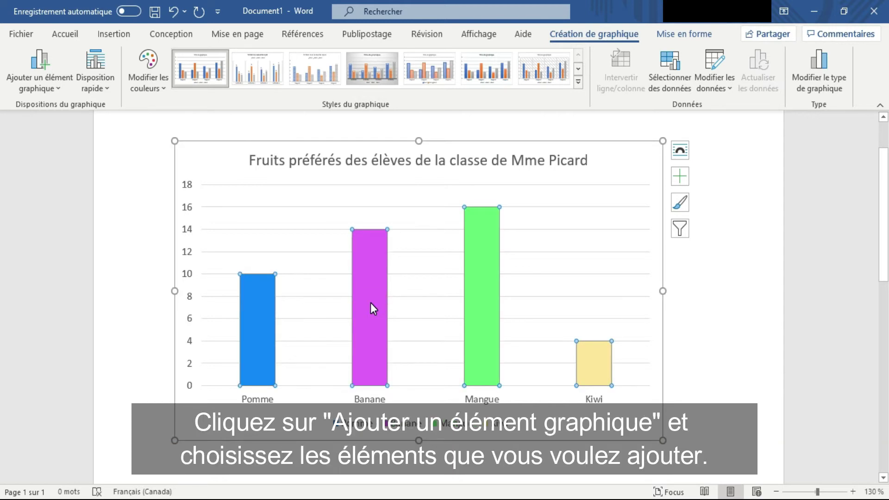
click(49, 88)
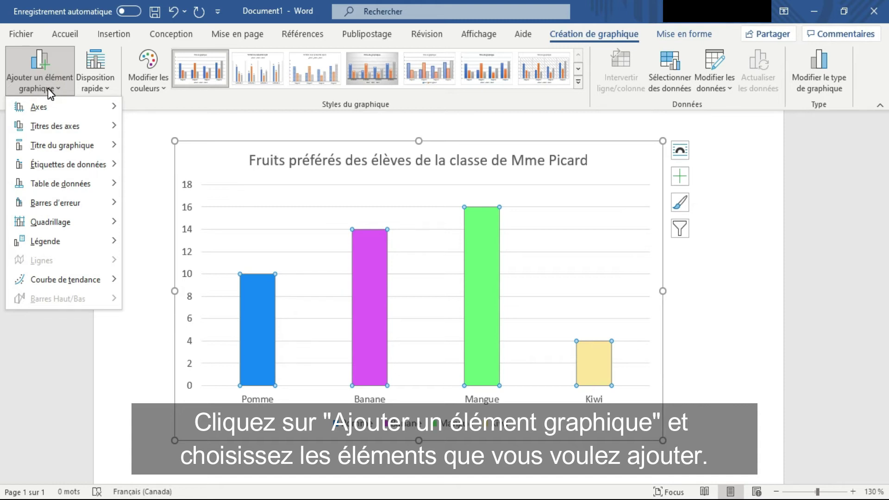
mouse_move(39, 107)
mouse_move(54, 126)
click(135, 147)
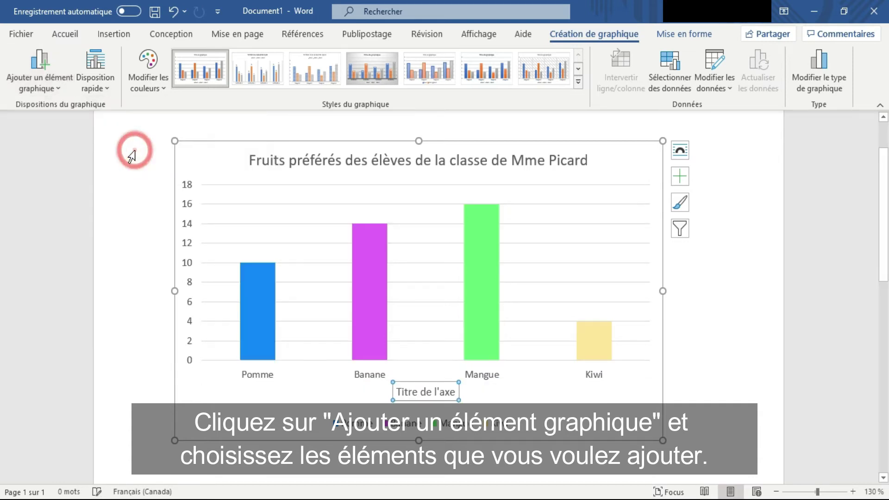
click(443, 391)
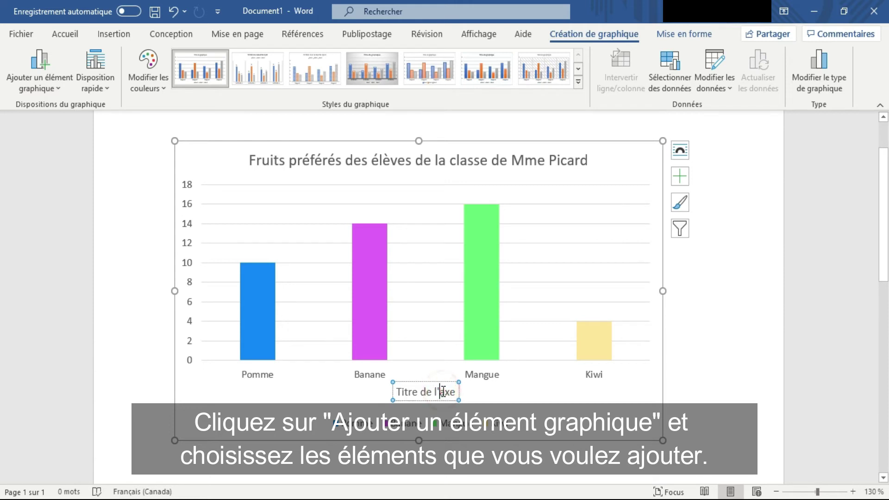
key(BackSpace)
key(BackSpace)
key(BackSpace)
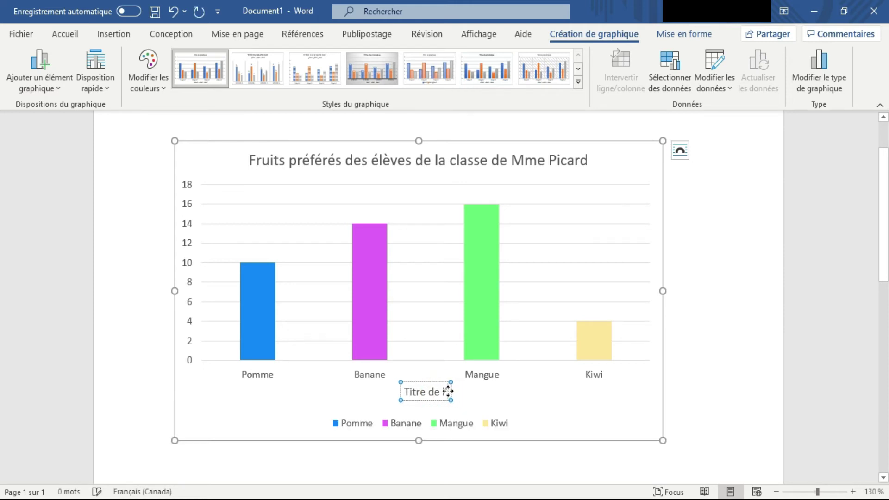
key(BackSpace)
key(BackSpace)
key(BackSpace)
key(BackSpace)
key(BackSpace)
key(BackSpace)
key(BackSpace)
key(BackSpace)
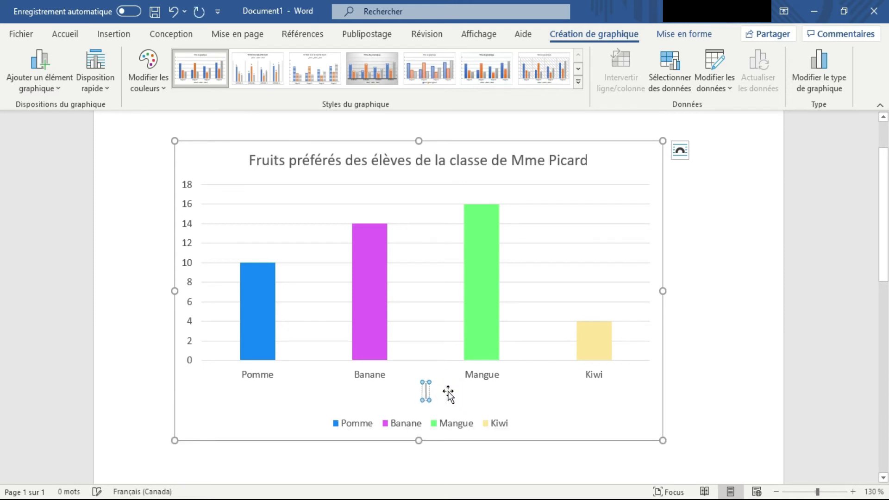
text(Fruits)
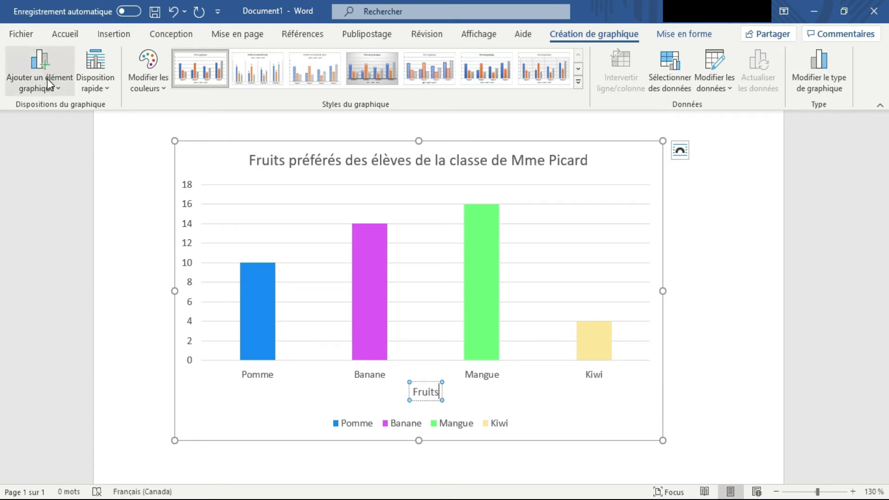
click(46, 79)
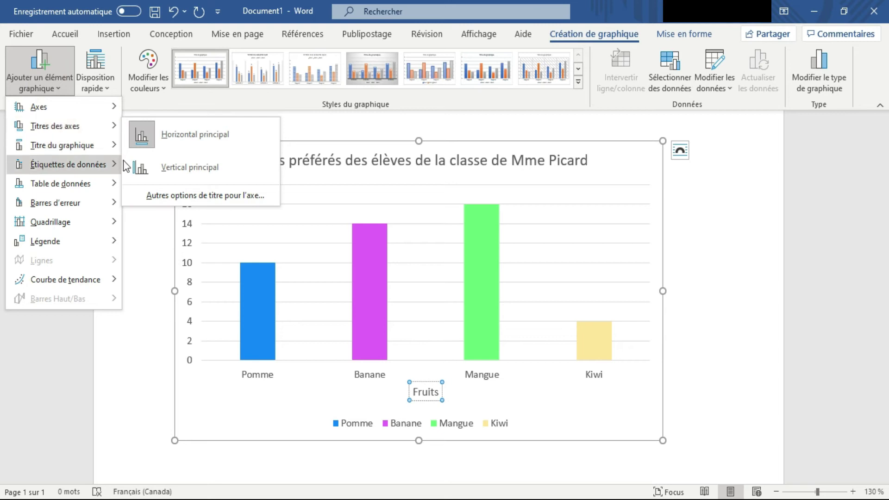
Add a primary vertical axis title reading 'Nombre d'élèves' beside the value scale.
click(125, 168)
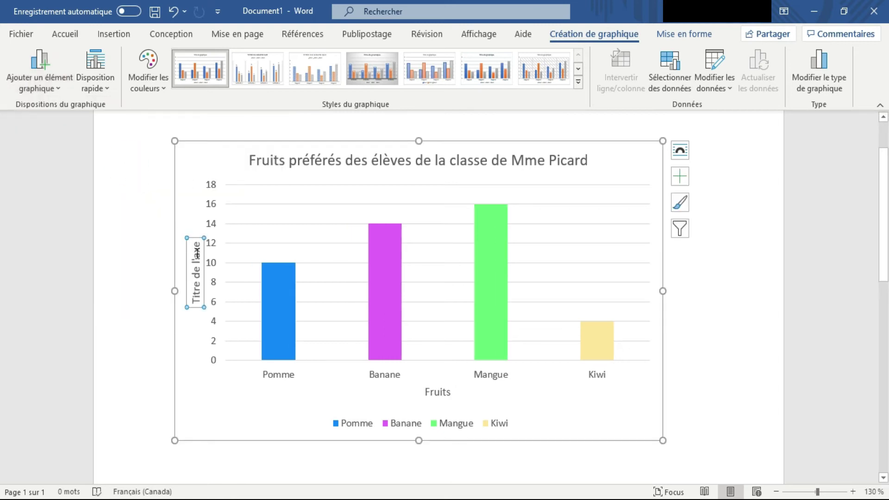
click(196, 252)
key(BackSpace)
key(BackSpace)
key(BackSpace)
key(BackSpace)
key(BackSpace)
key(BackSpace)
key(BackSpace)
key(BackSpace)
key(BackSpace)
key(BackSpace)
key(BackSpace)
key(BackSpace)
key(BackSpace)
key(BackSpace)
text(Nombre de)
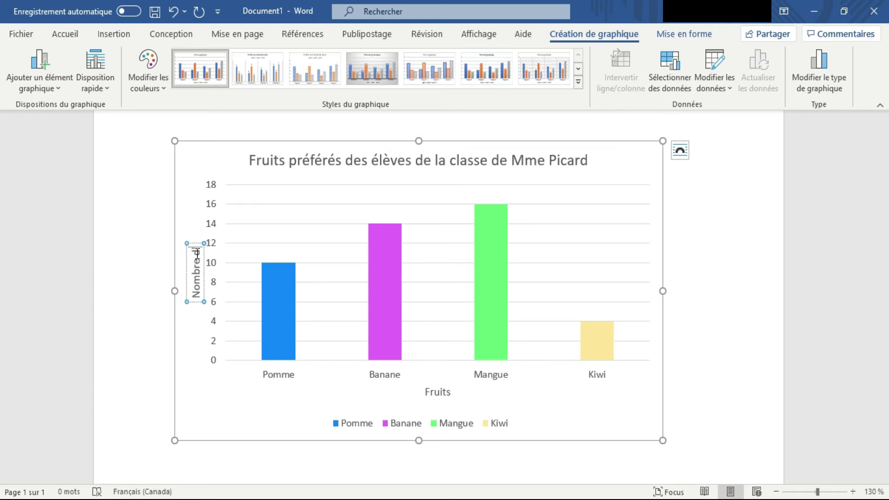
text('élèves)
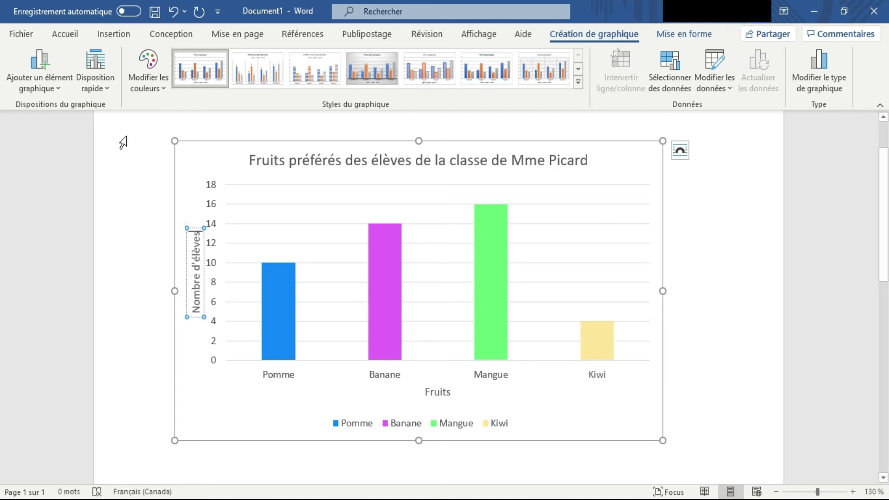
click(61, 88)
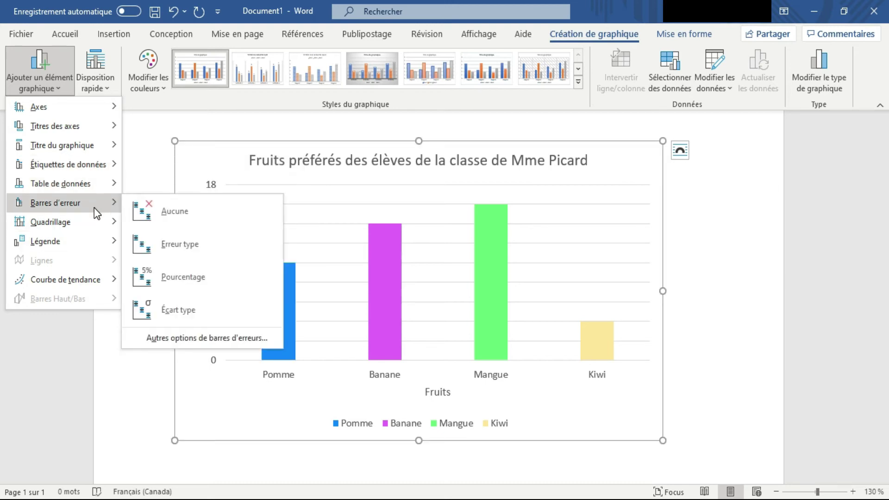
mouse_move(63, 222)
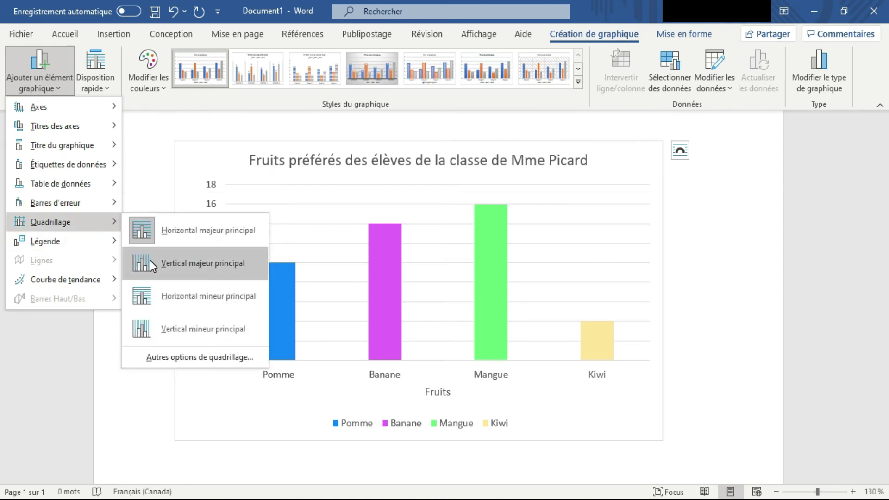
Add outside-end data labels reading 10, 14, 16 and 4 above the fruit bars.
click(357, 255)
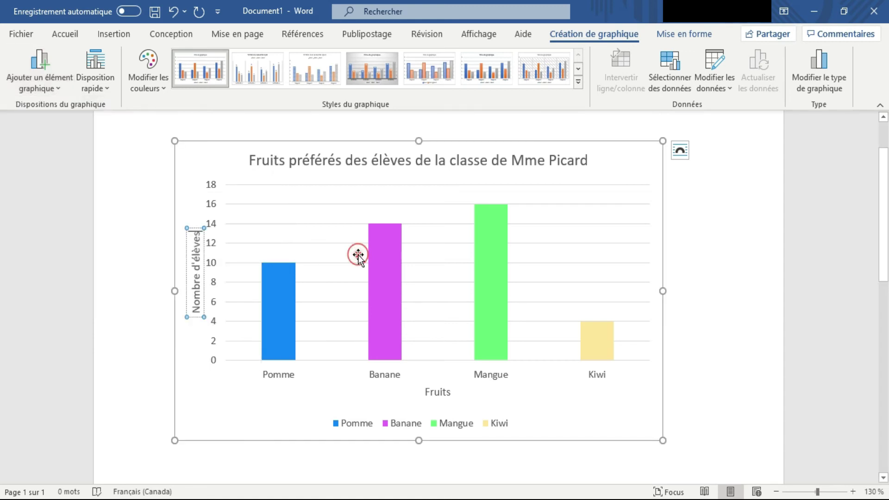
click(370, 260)
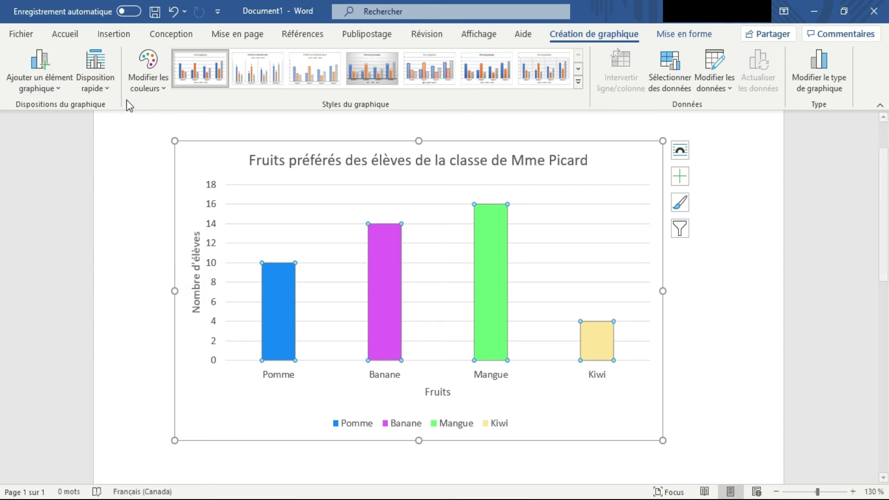
click(45, 88)
mouse_move(68, 164)
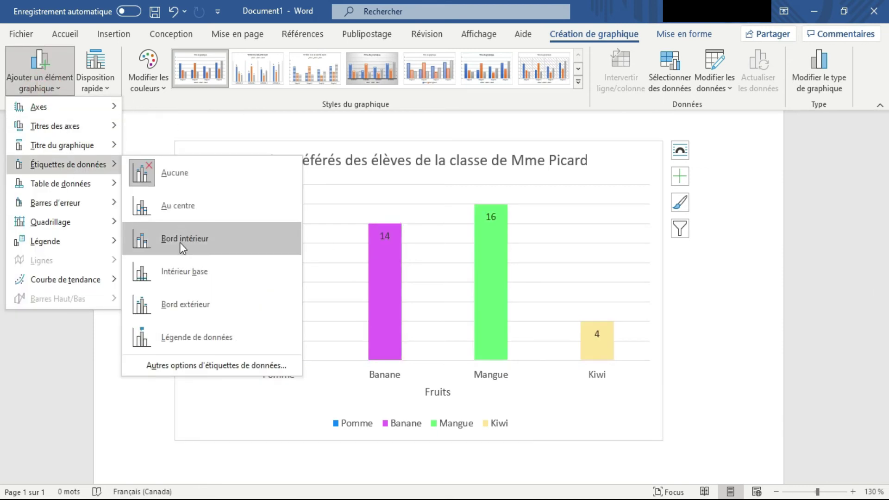
click(170, 308)
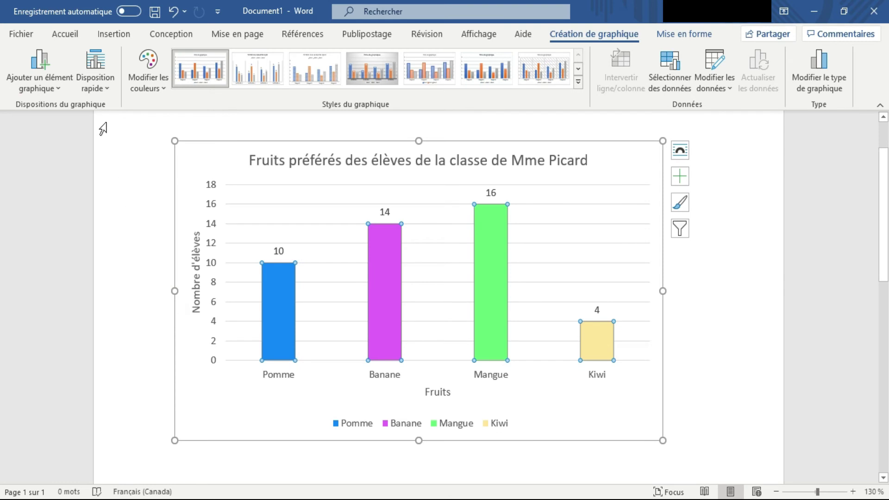
click(60, 88)
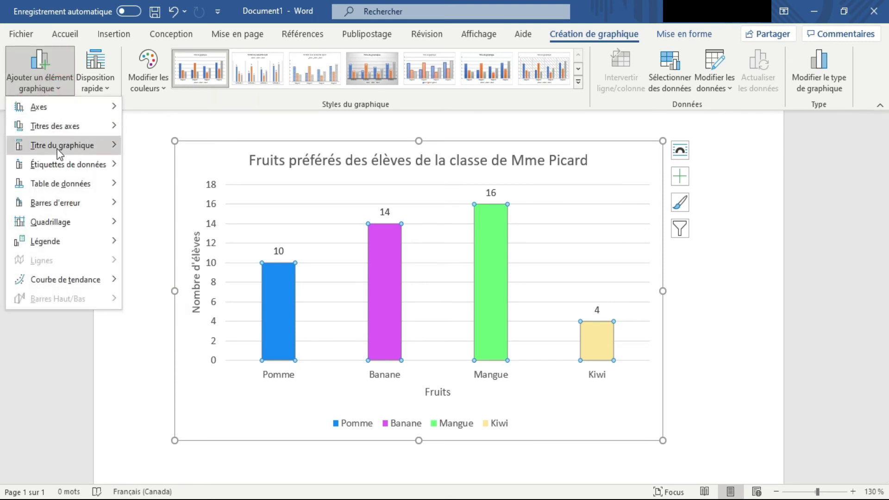
mouse_move(50, 221)
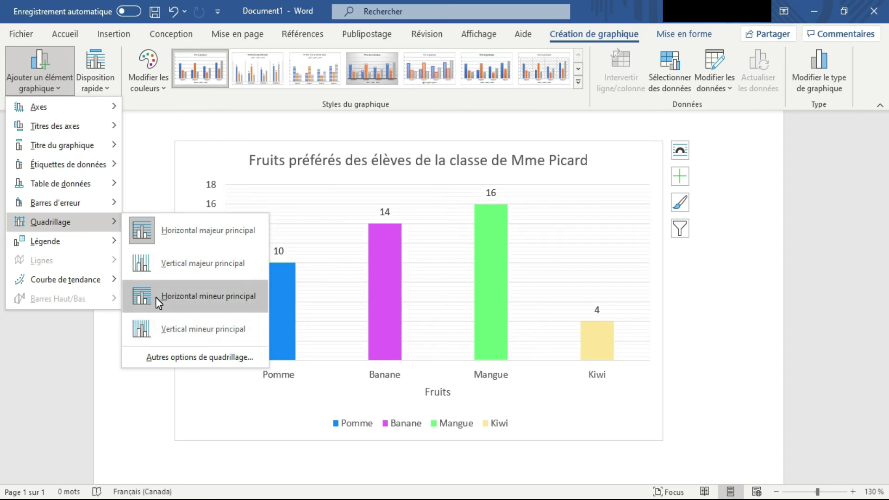
Add minor horizontal gridlines behind the Pomme, Banane, Mangue and Kiwi bars.
click(156, 297)
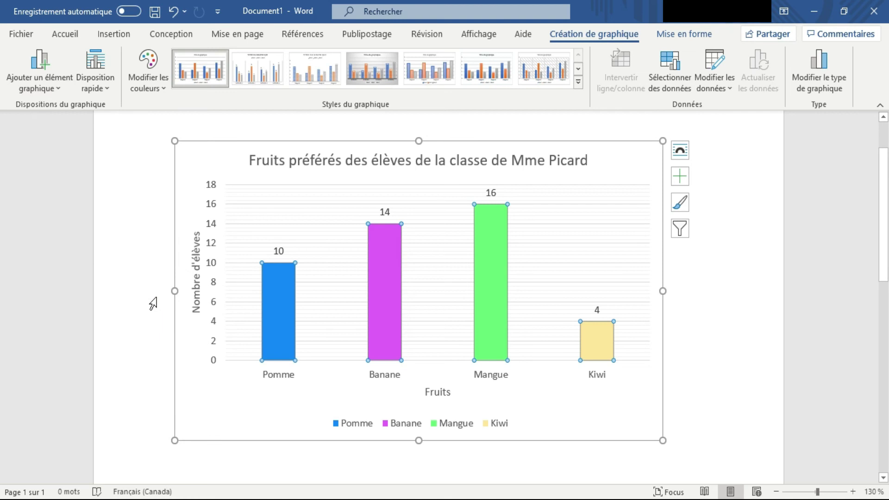
click(54, 79)
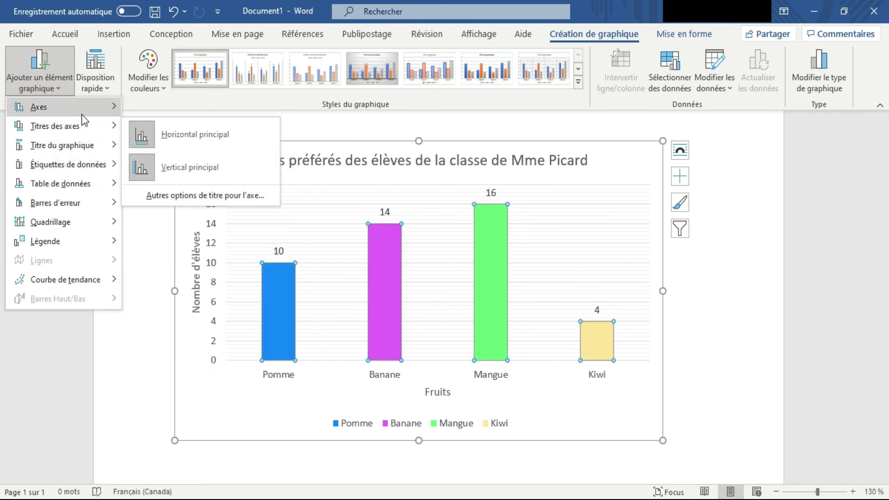
mouse_move(54, 126)
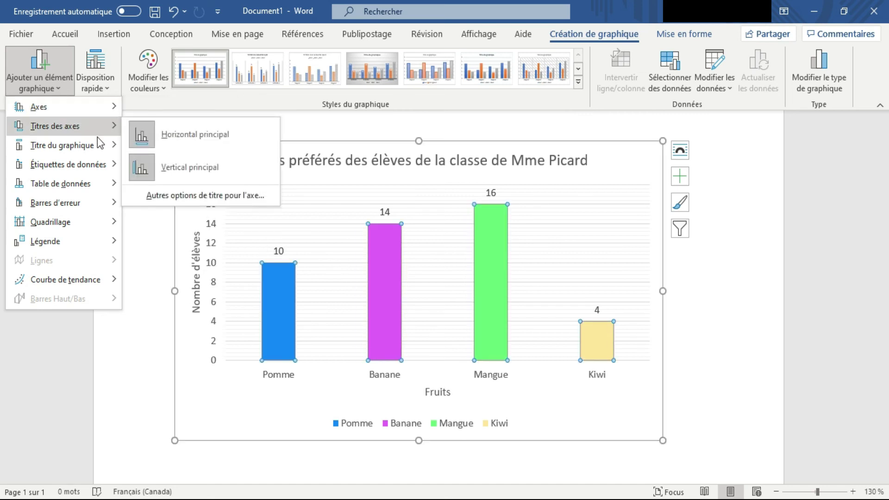
Expand the Styles du graphique gallery to show every available chart style.
click(304, 450)
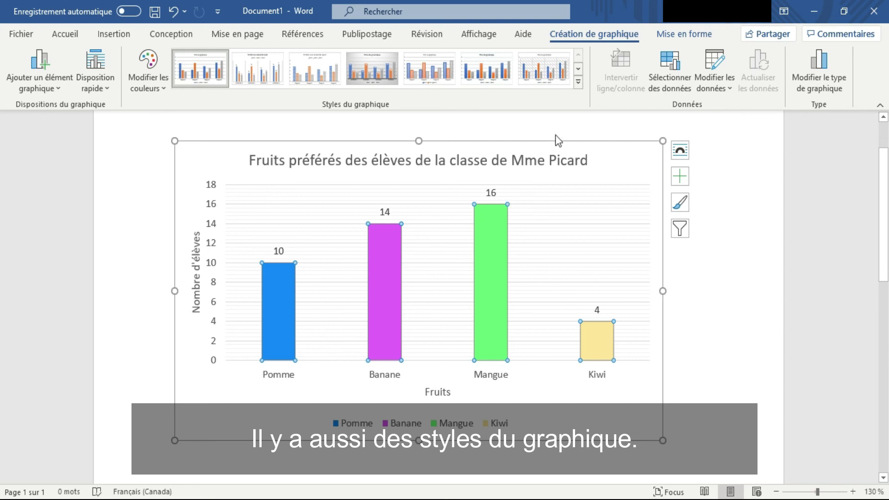
click(578, 82)
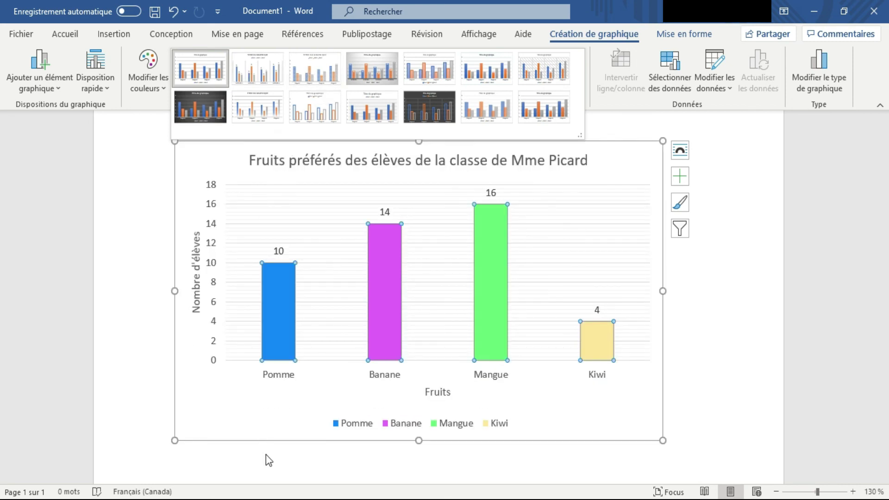
Apply the grey-background style from the Styles du graphique gallery to the fruit chart.
click(265, 454)
click(267, 456)
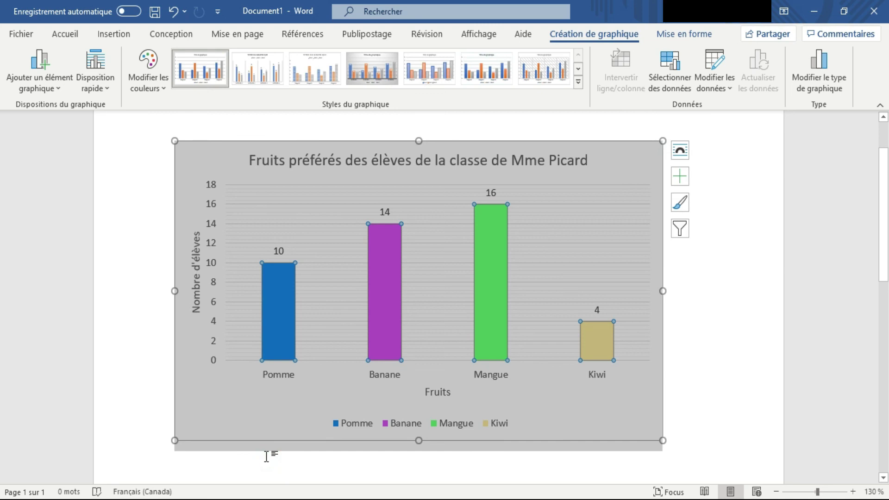
click(680, 380)
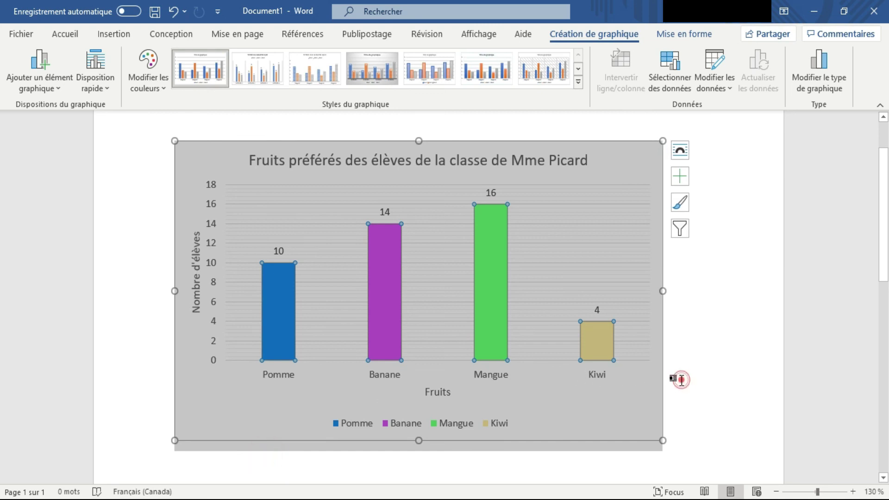